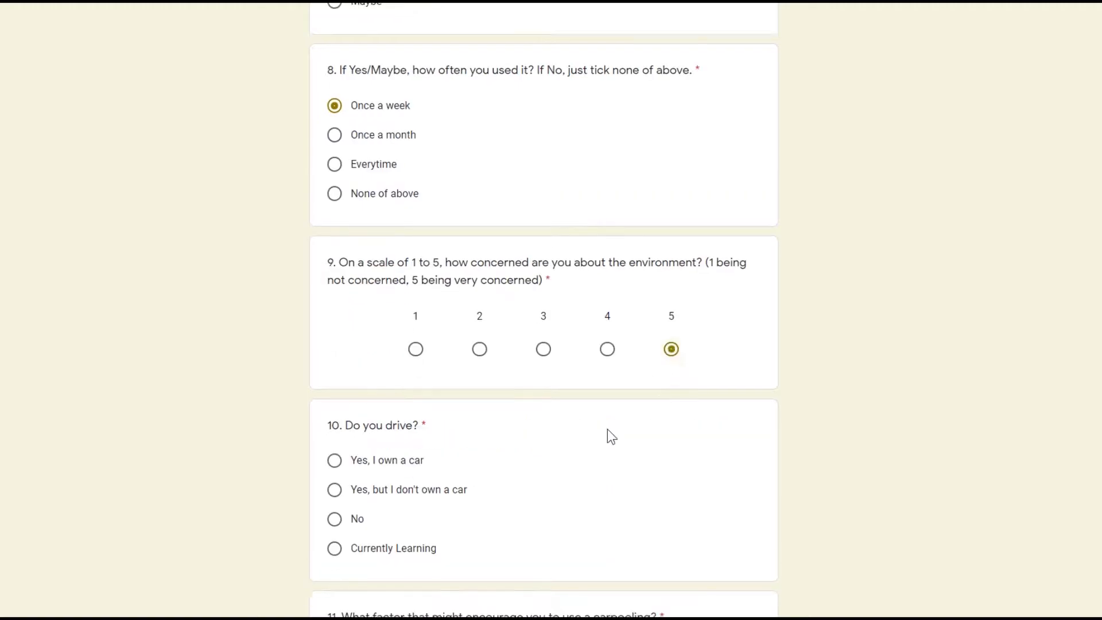
Answer question 10 with "Yes, I own a car" and tick four factors in question 11 about what might encourage using carpooling.
left_click(370, 460)
scroll(376, 436, "down", 5)
left_click(378, 337)
left_click(386, 364)
left_click(383, 390)
left_click(390, 416)
Tick "Expensive fares" and "Difficulty in navigating through carpooling apps" in the checkbox question above question 13.
left_click(366, 354)
left_click(373, 379)
scroll(381, 247, "down", 5)
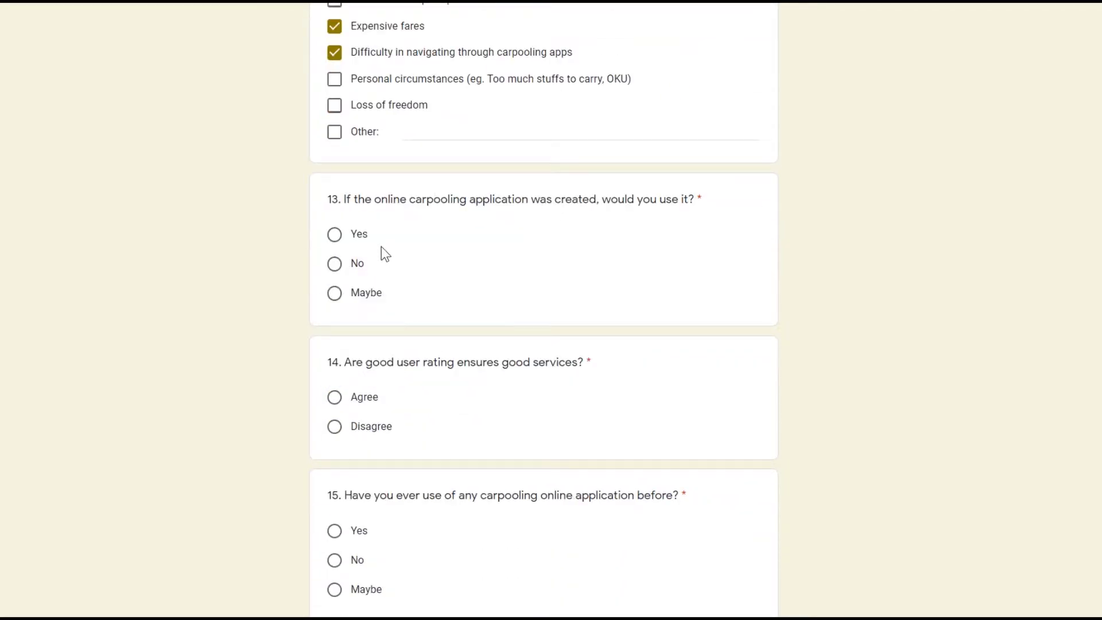
Answer question 14 with Agree and question 15 with Yes, and enter GRAB as the text answer that follows.
left_click(349, 398)
left_click(356, 530)
scroll(402, 459, "down", 4)
left_click(373, 453)
type("GRAB")
left_click(427, 520)
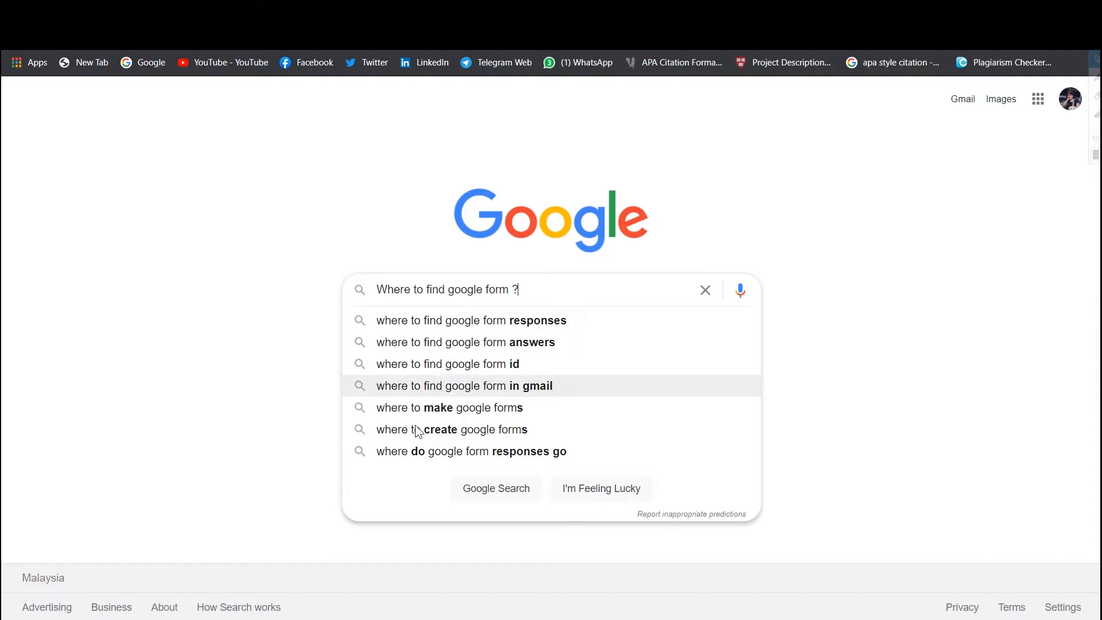
Clear the query "Where to find google form ?" from the Google search box.
key("ctrl+a")
left_click(337, 315)
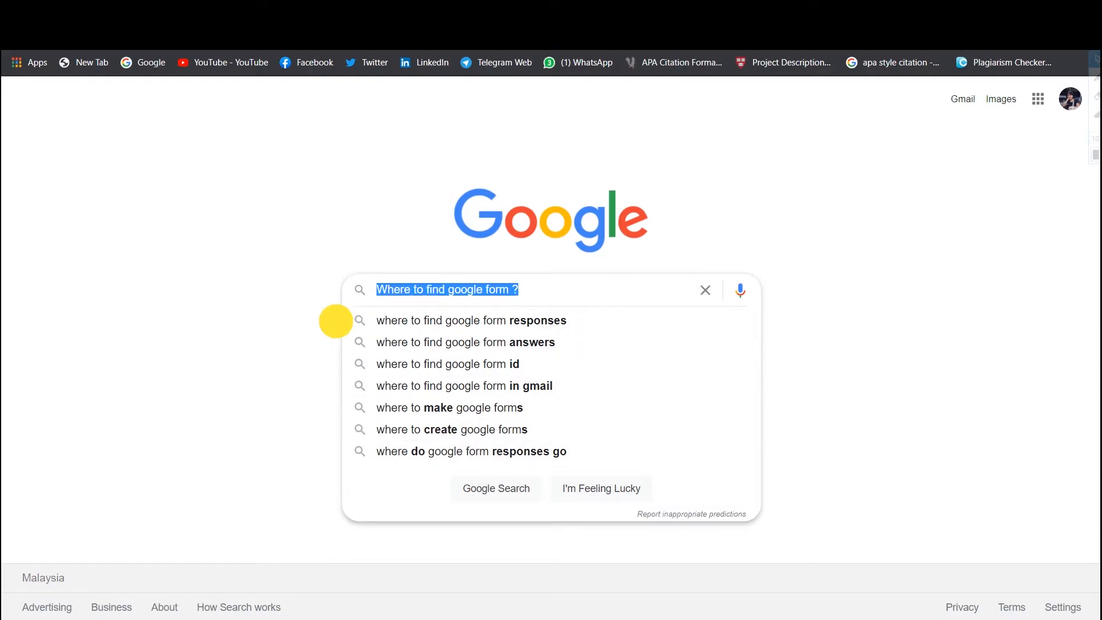
key("BackSpace")
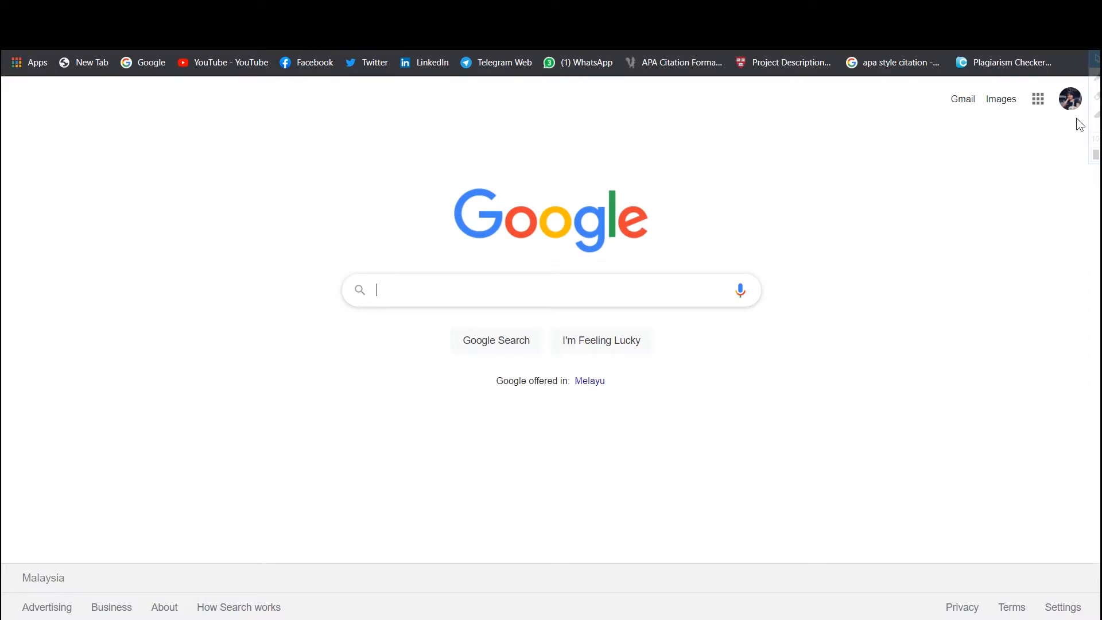
Open Google Forms from the list of Google apps on the Google home page.
left_click(1037, 101)
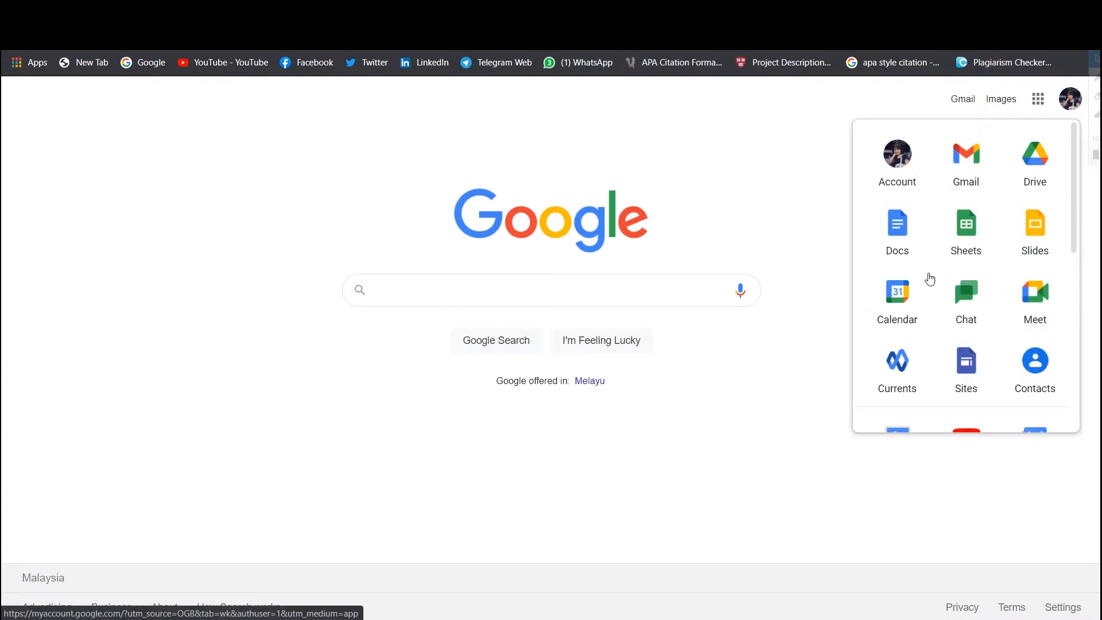
scroll(976, 266, "down", 3)
scroll(974, 264, "down", 3)
scroll(974, 264, "up", 3)
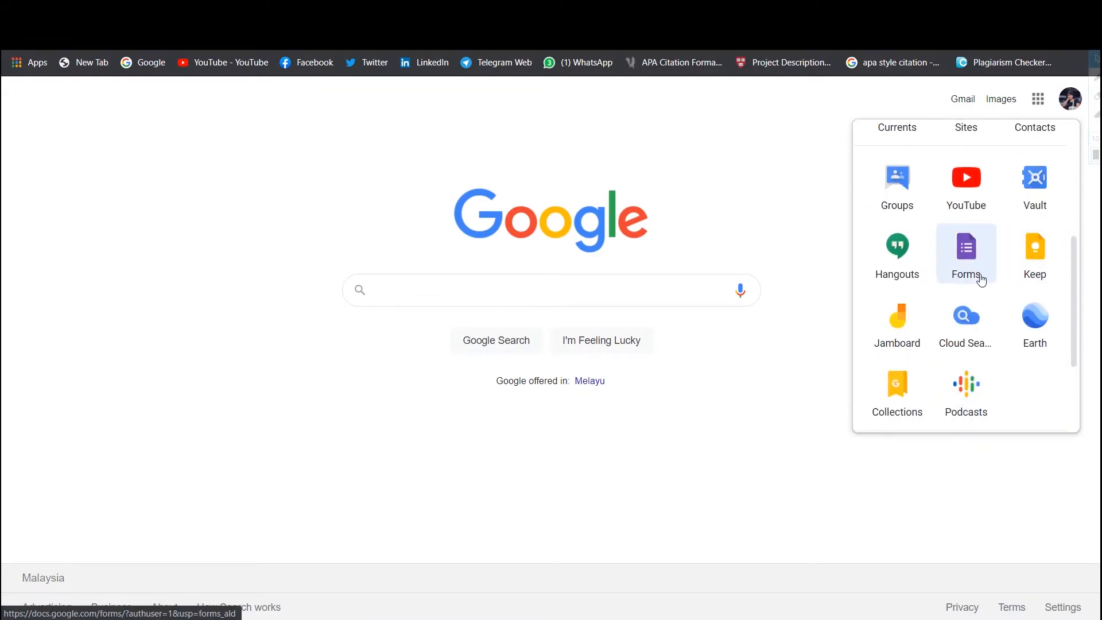
left_click(969, 281)
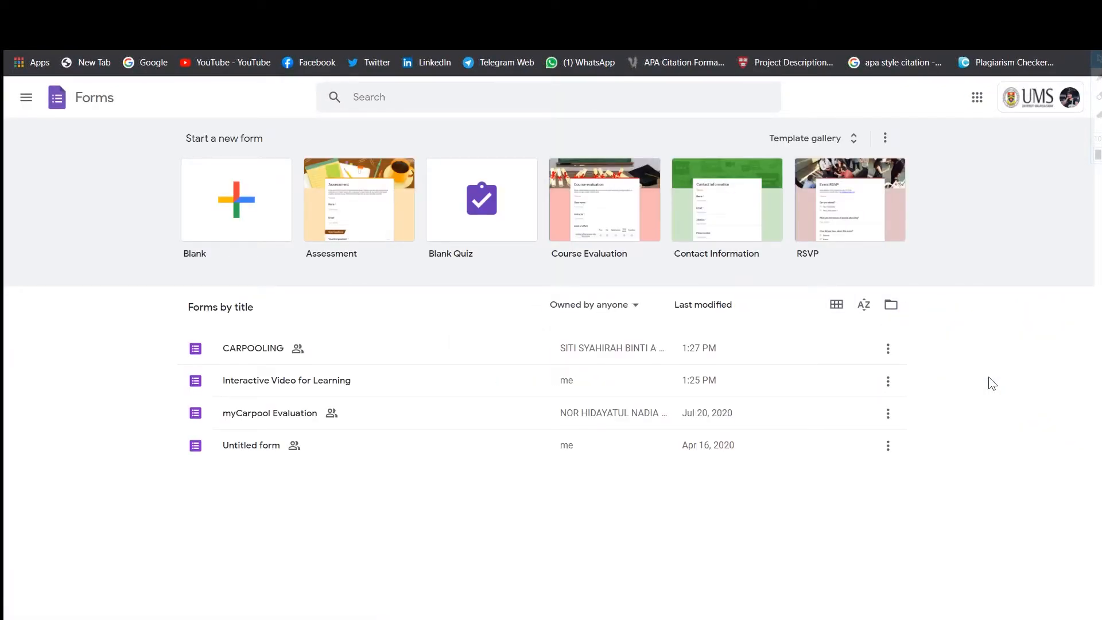
Browse the General templates in the template gallery, return to the forms overview and check the ownership filter.
left_click(853, 139)
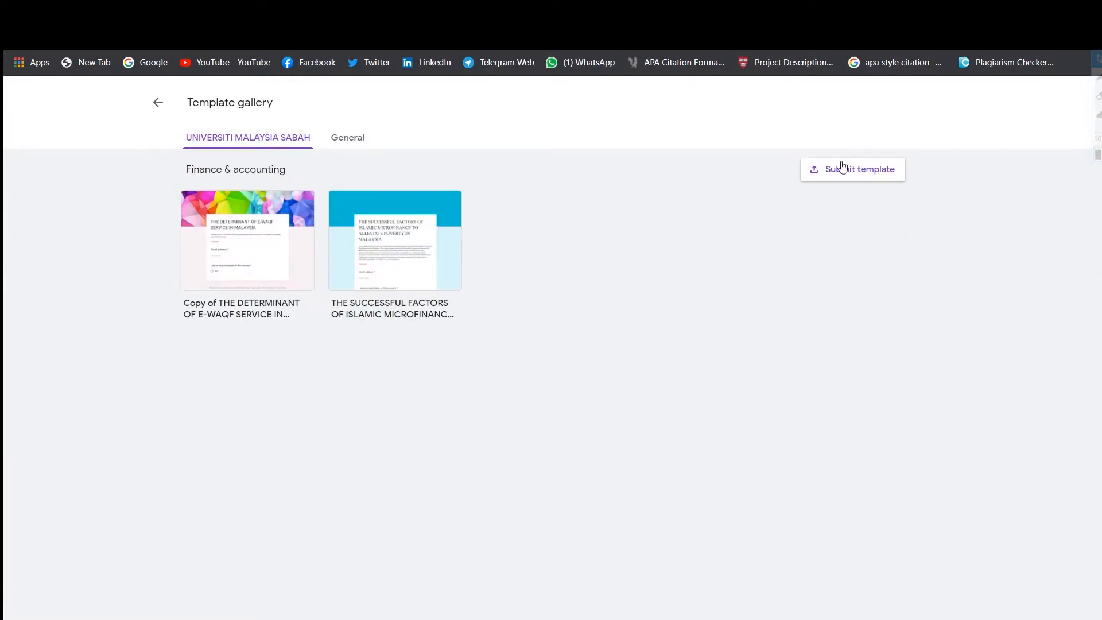
left_click(347, 138)
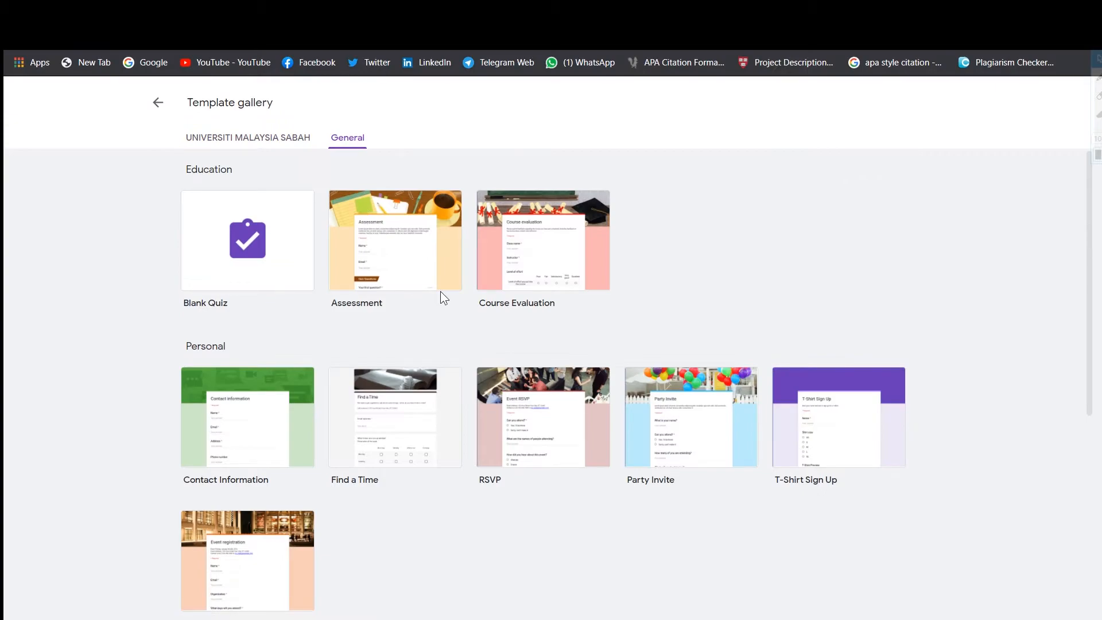
scroll(439, 291, "down", 5)
left_click(157, 102)
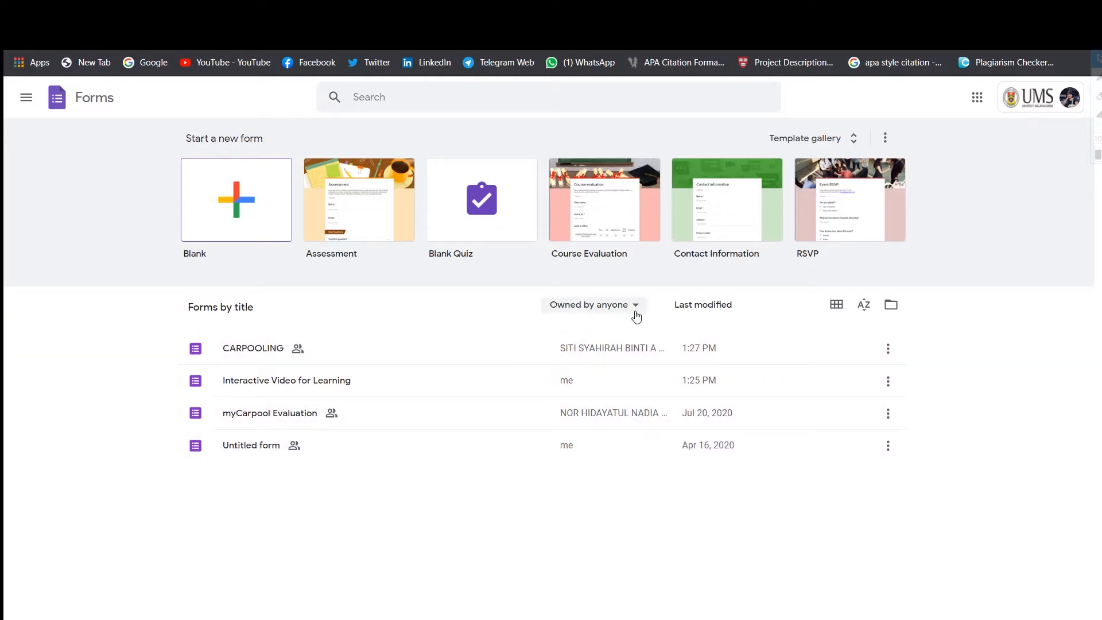
left_click(634, 309)
left_click(636, 313)
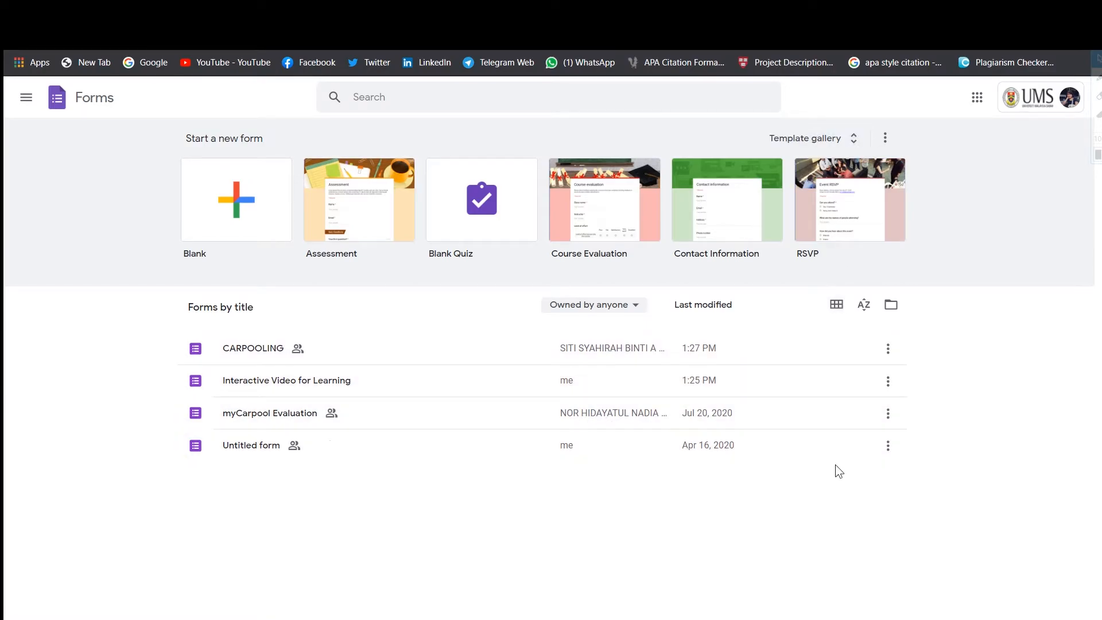
Look through the available Google apps from the Forms home page and close the list.
left_click(976, 97)
scroll(1036, 262, "down", 2)
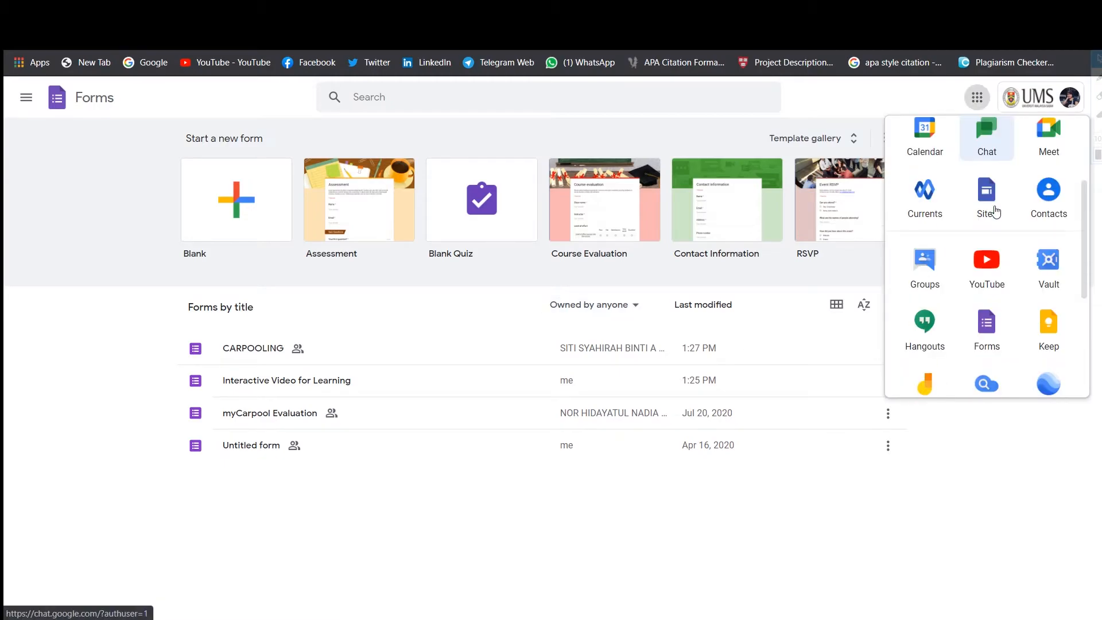
scroll(1036, 262, "up", 1)
scroll(1036, 262, "down", 5)
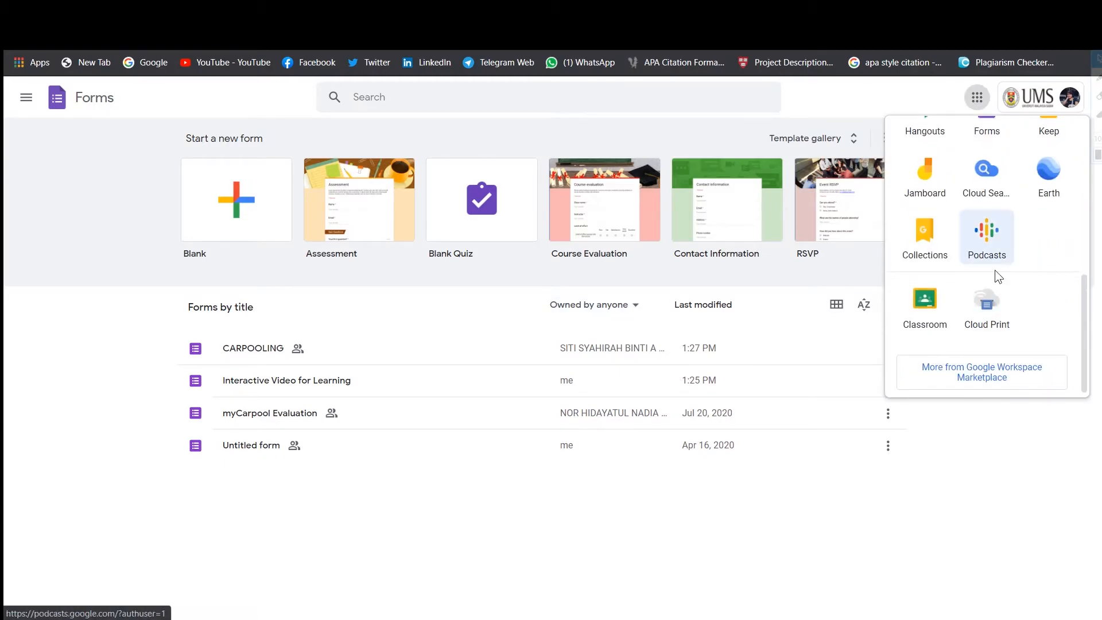
scroll(1023, 226, "up", 4)
scroll(1022, 226, "up", 3)
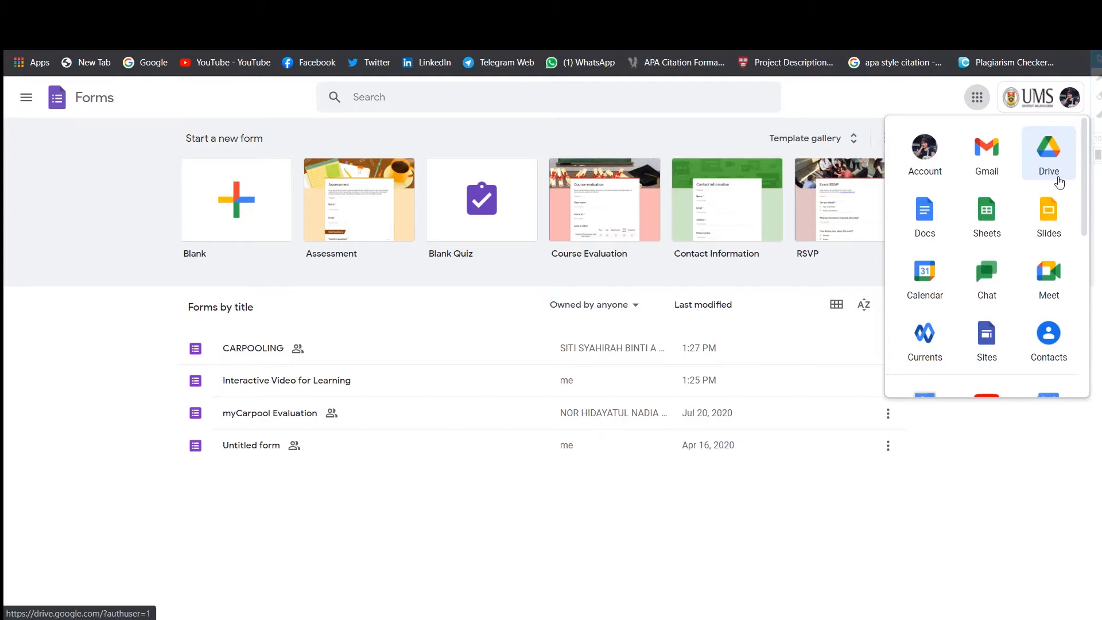
left_click(978, 98)
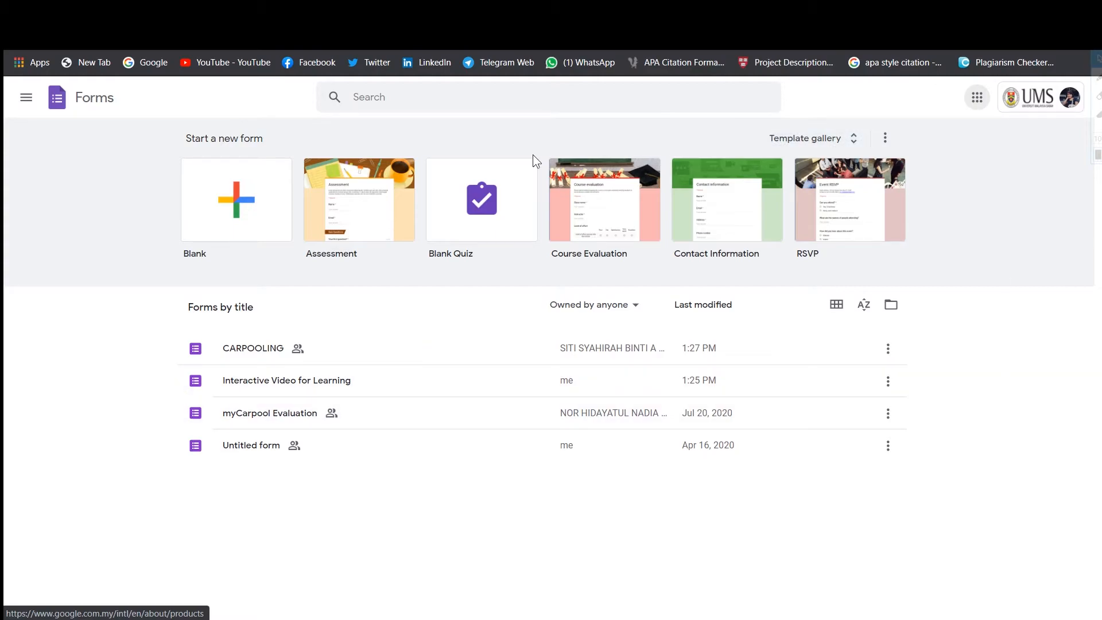
Create a blank form and name its file after the form title, "(TITLE HERE) COVID-19 Online Classes".
left_click(252, 226)
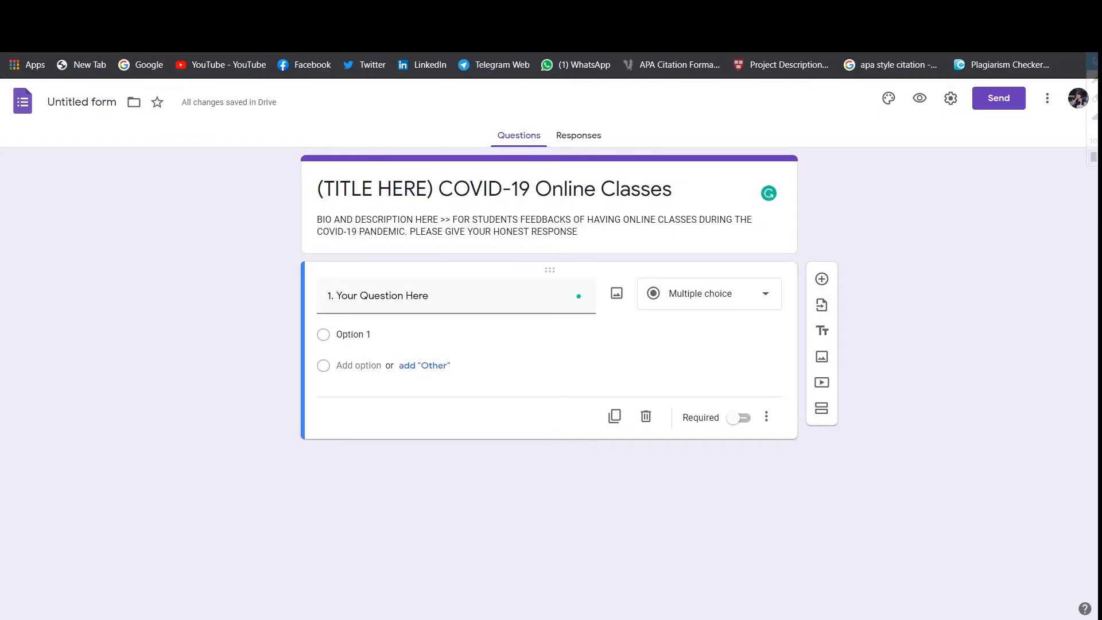
triple_click(381, 184)
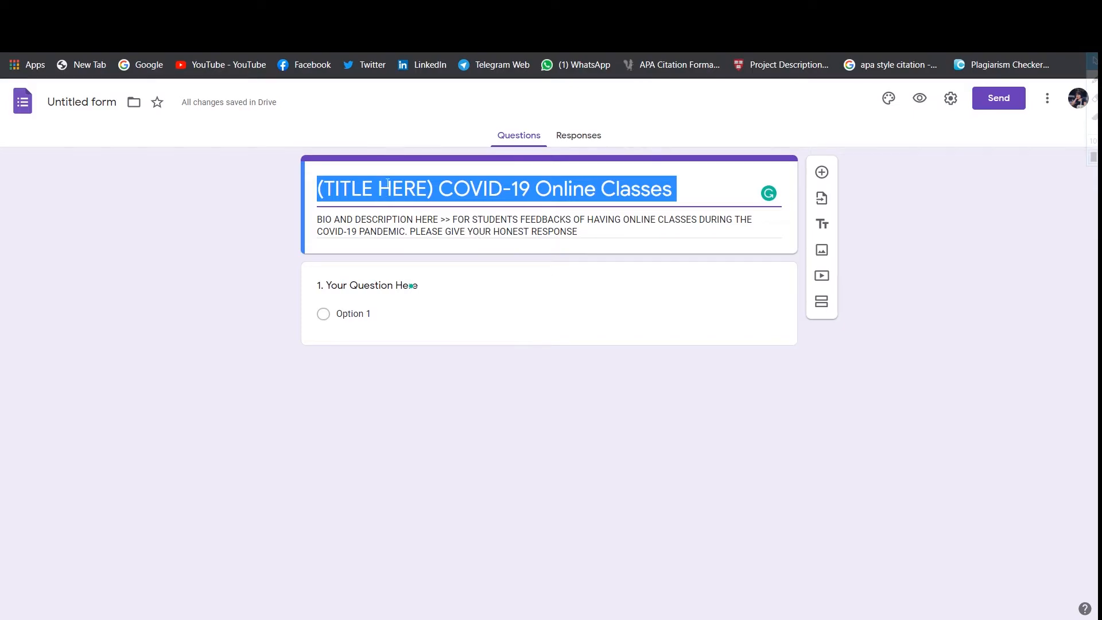
left_click(387, 184)
left_click(78, 101)
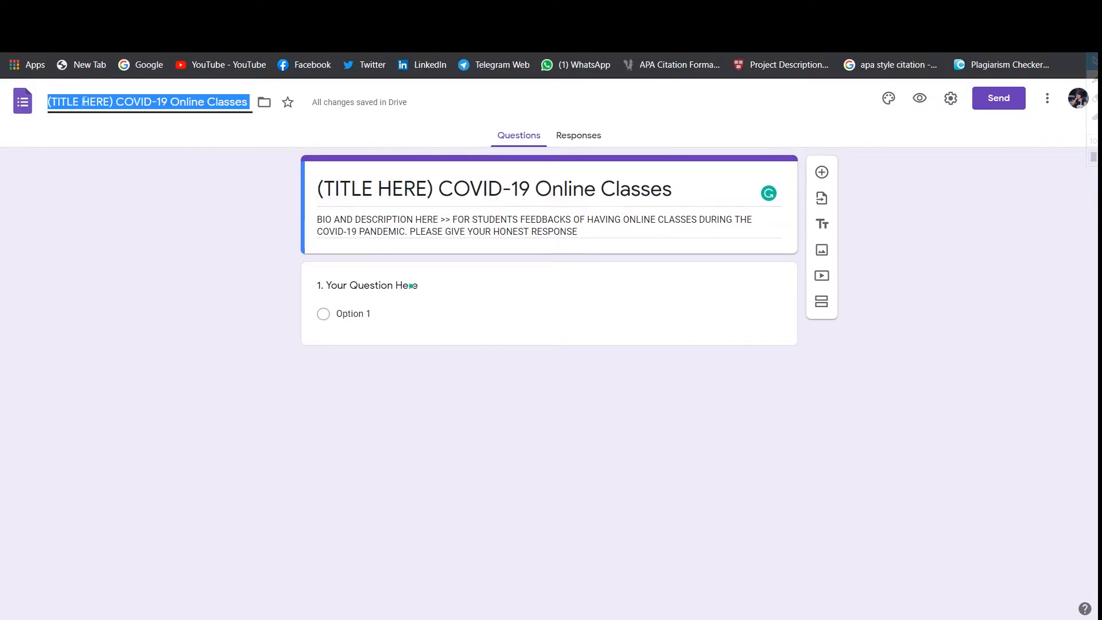
left_click(195, 128)
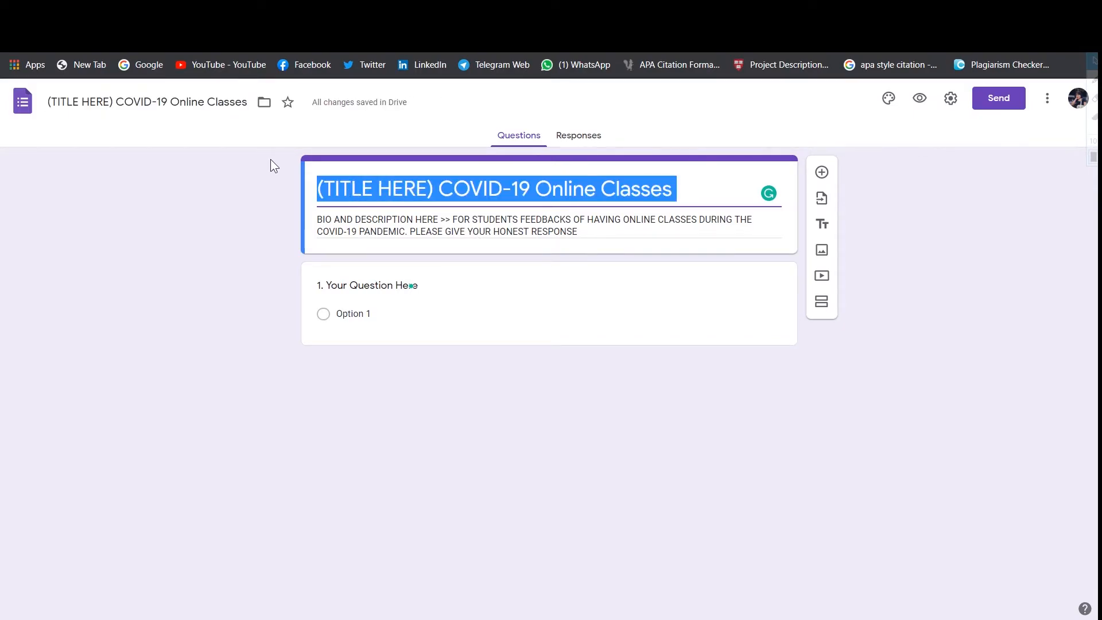
left_click(464, 232)
left_click(330, 218)
left_click(323, 219)
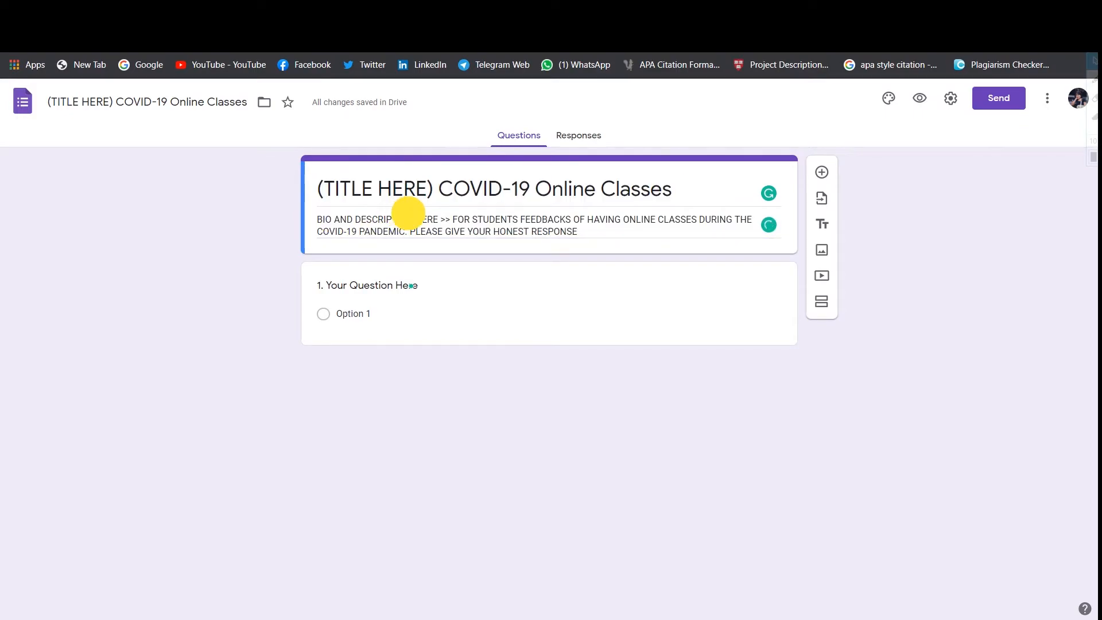
triple_click(427, 219)
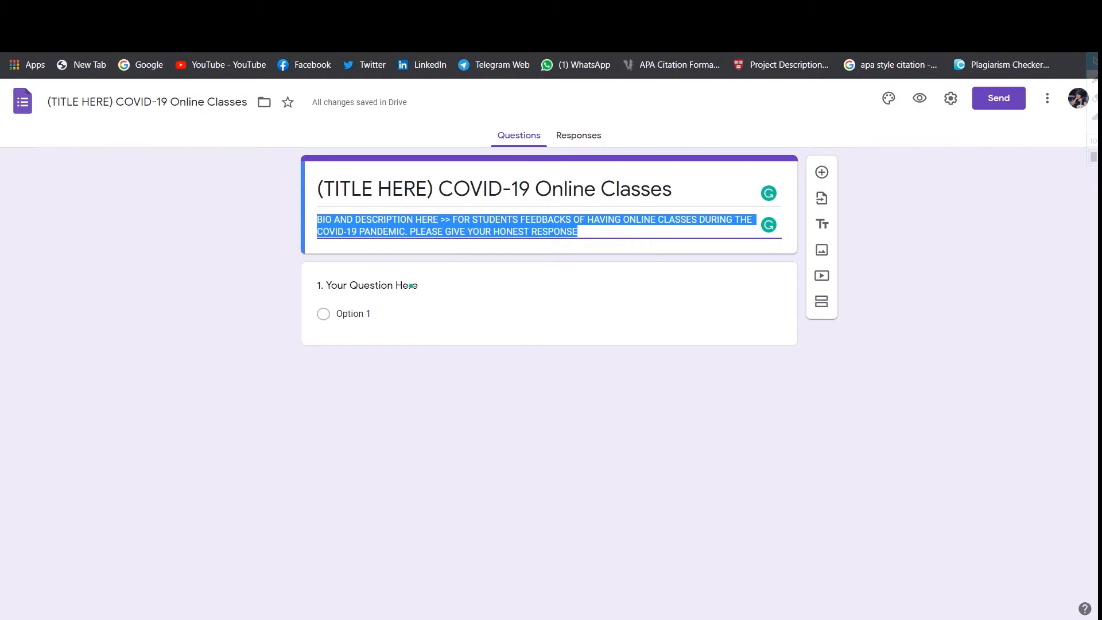
left_click(612, 229)
left_click(379, 287)
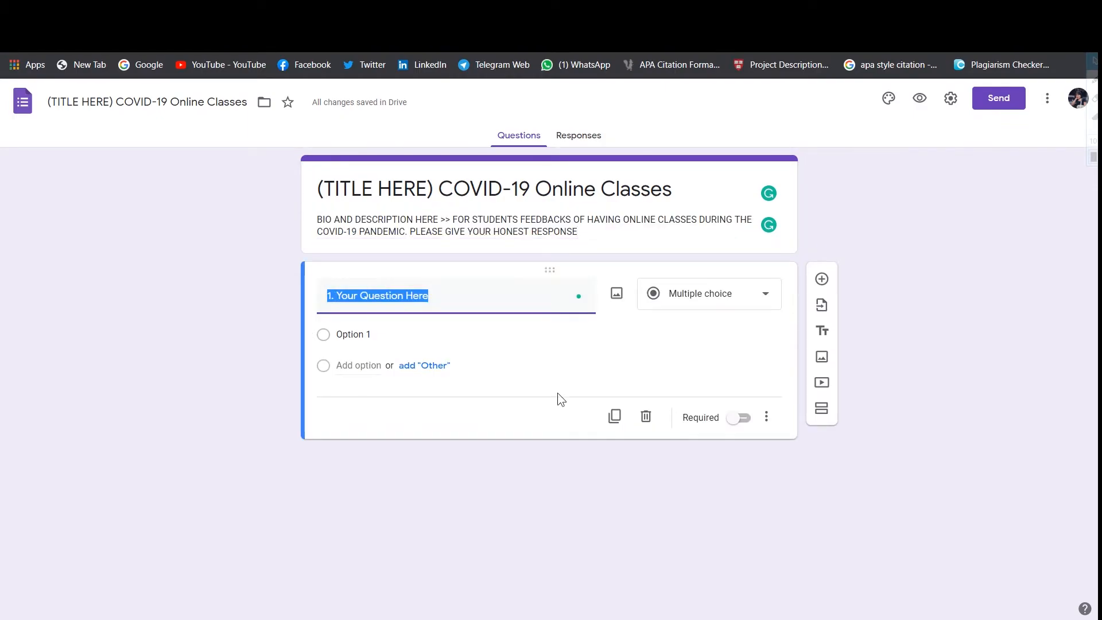
Add another question below the first one and title it "2. Question".
left_click(821, 280)
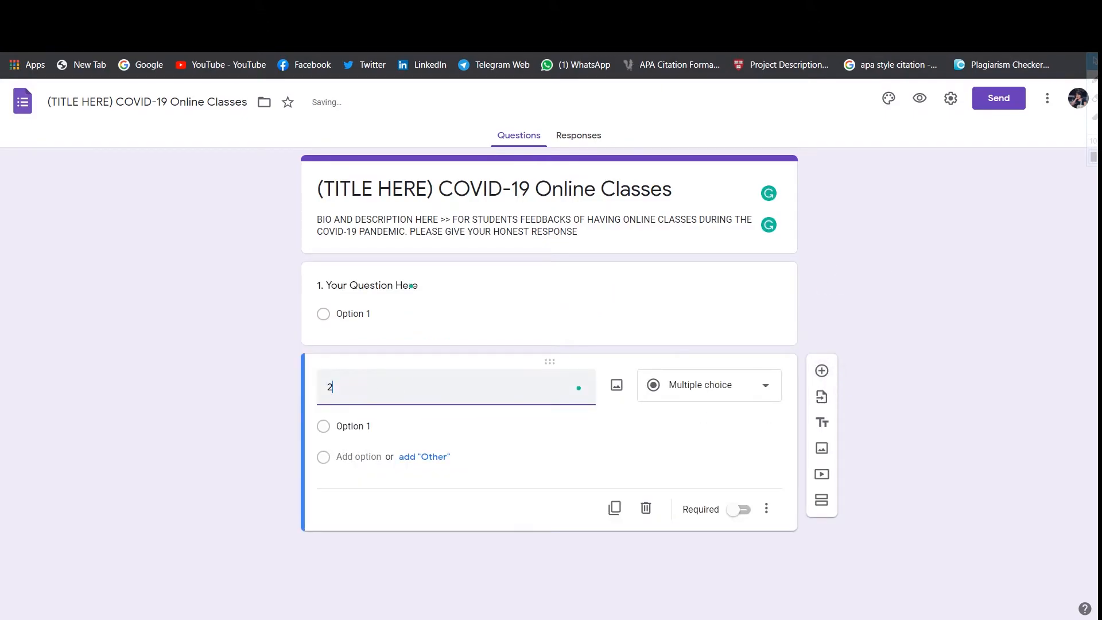
type("2. Qu")
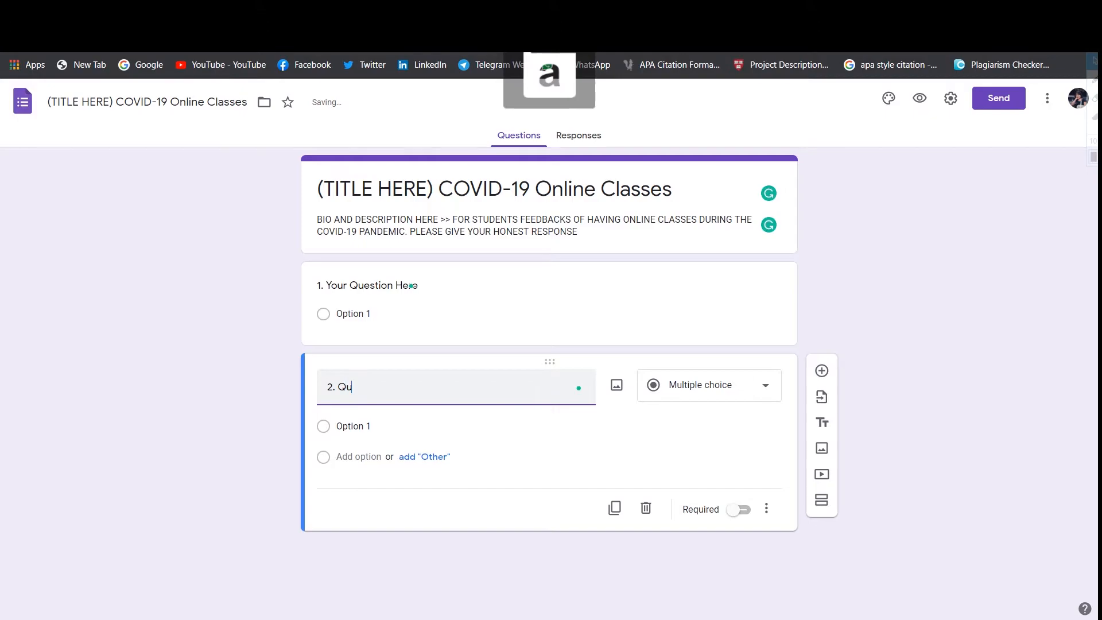
type("estion")
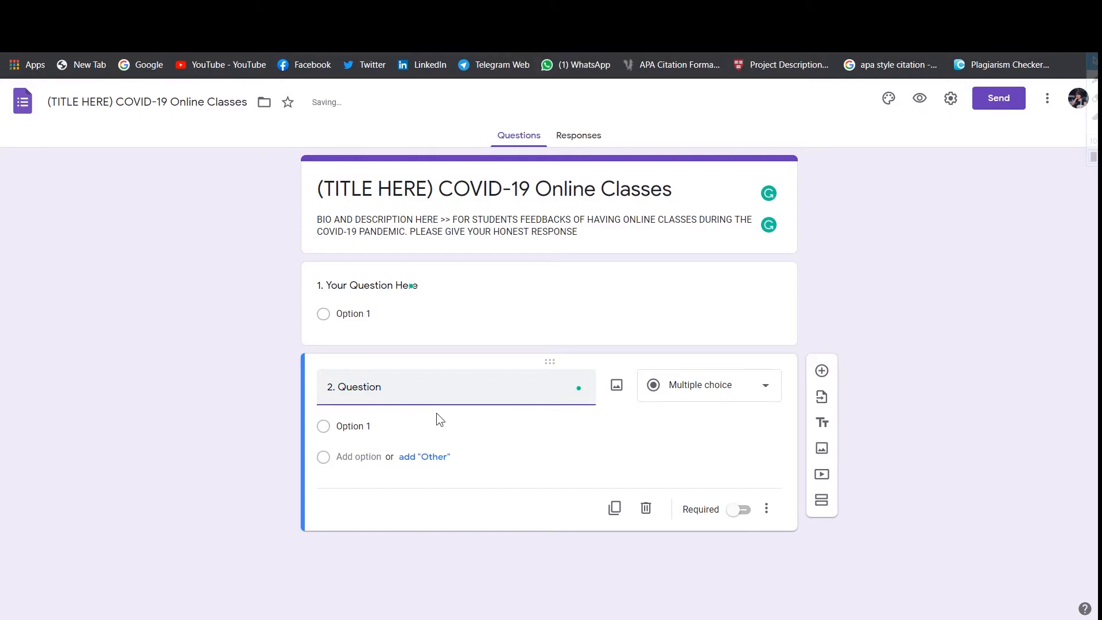
Add a new section after question 2 and title it "SECTION b".
left_click(821, 505)
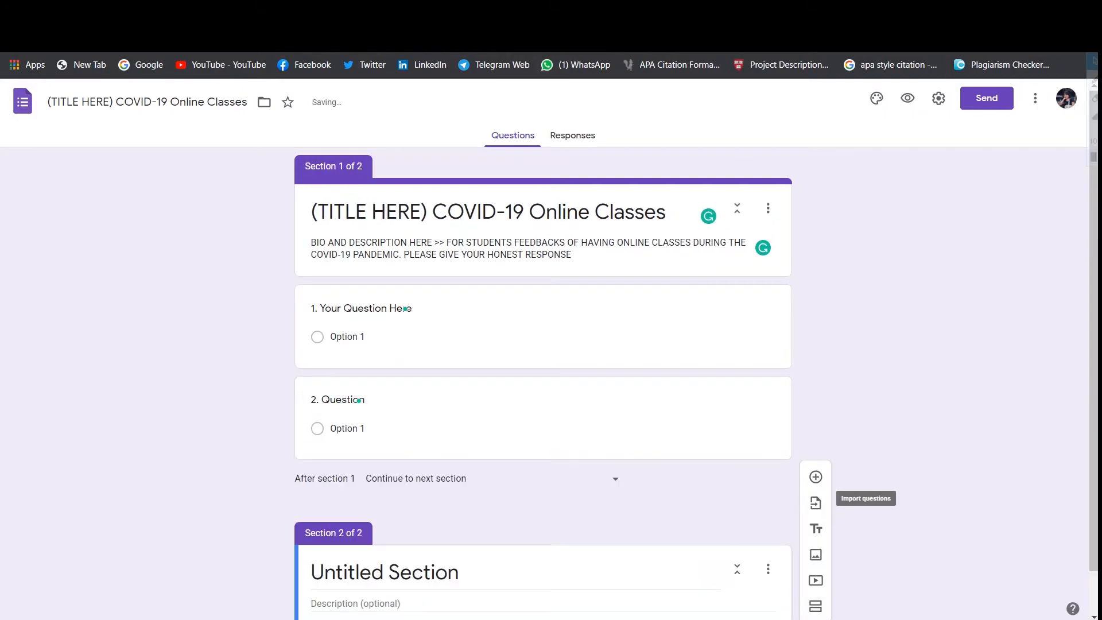
triple_click(423, 571)
right_click(424, 571)
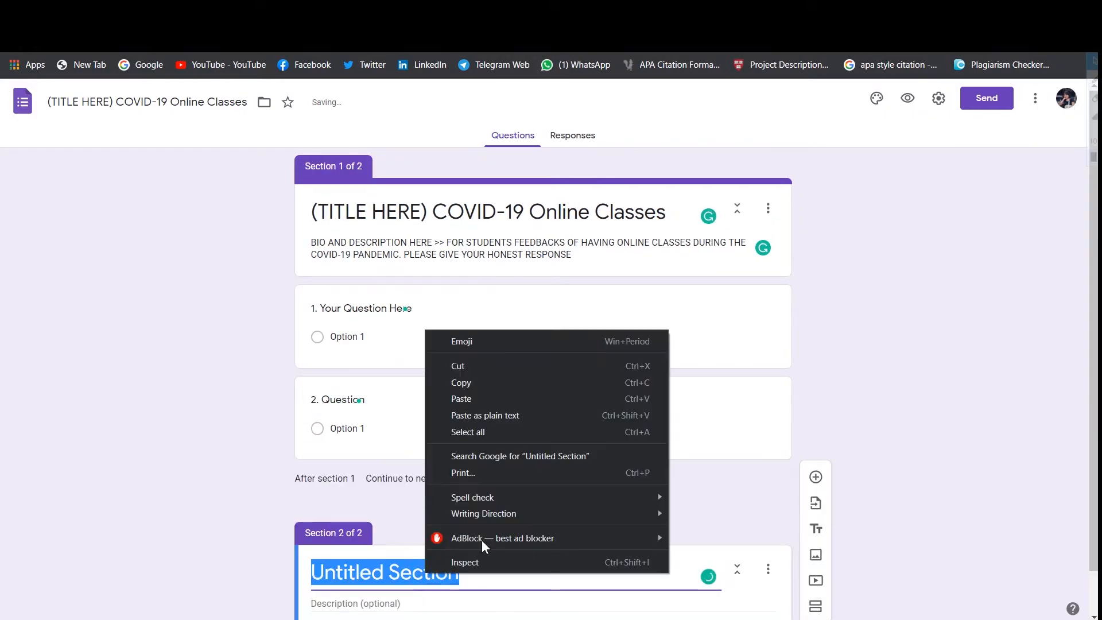
left_click(489, 400)
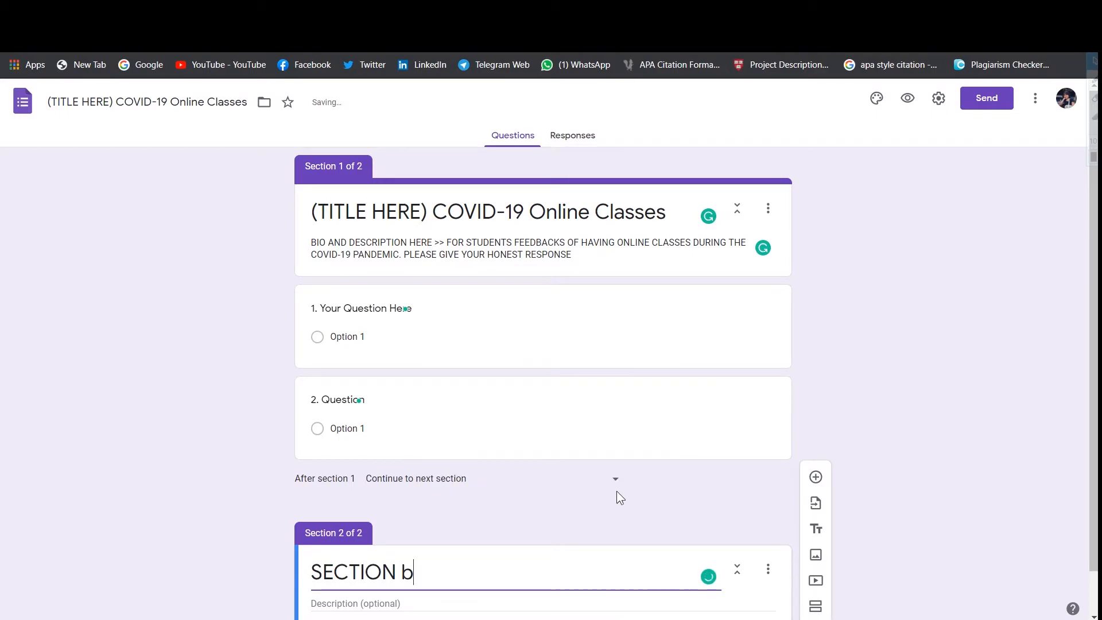
type("b")
Add a third section after "SECTION b" and title it "C".
scroll(677, 494, "down", 1)
left_click(815, 603)
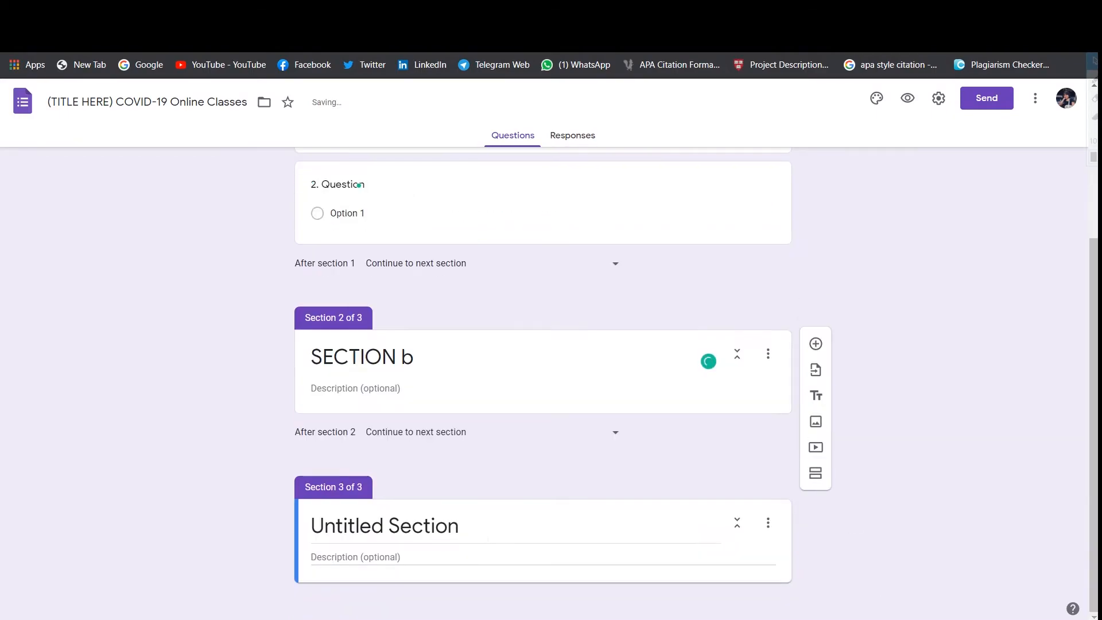
triple_click(459, 529)
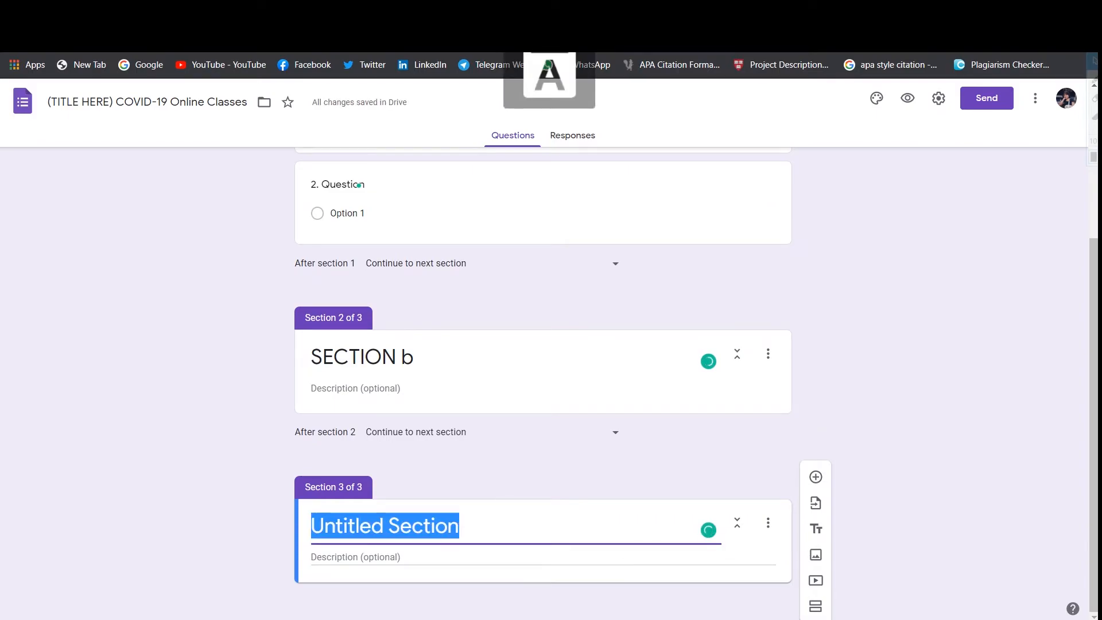
type("C")
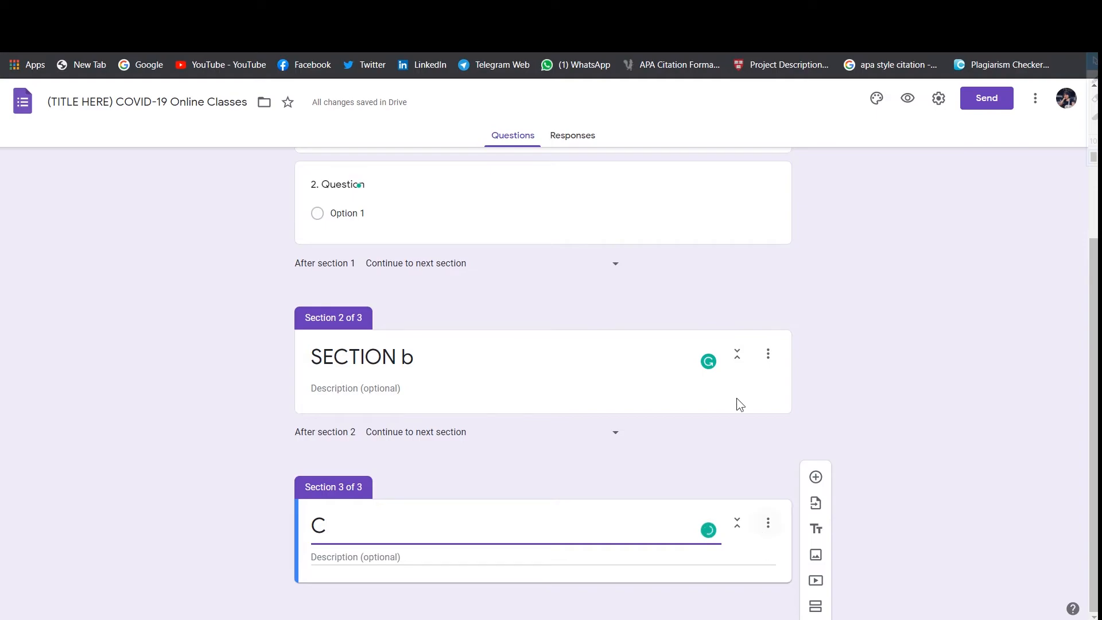
Change the answer type of "2. Question" to Checkboxes and add another option below Option 1.
scroll(739, 403, "up", 4)
left_click(446, 410)
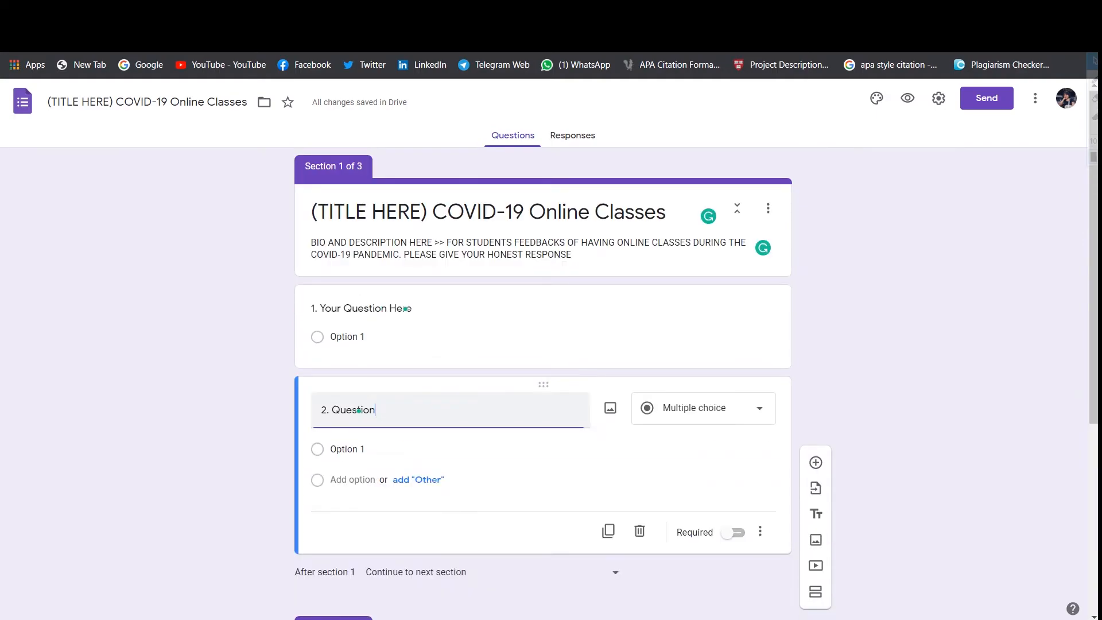
left_click(727, 427)
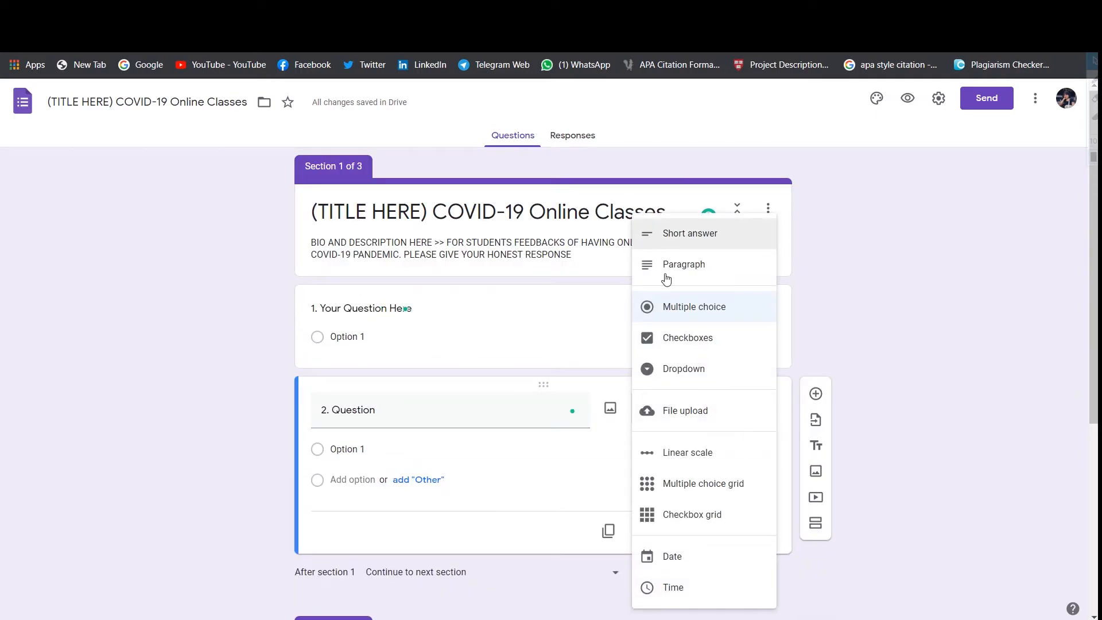
left_click(700, 339)
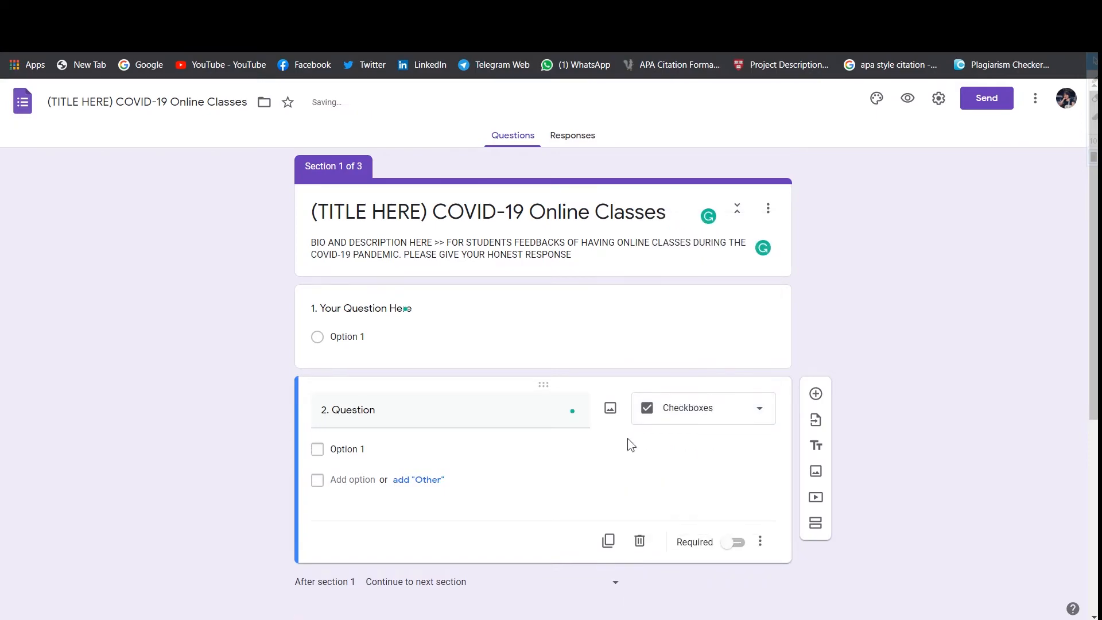
left_click(357, 480)
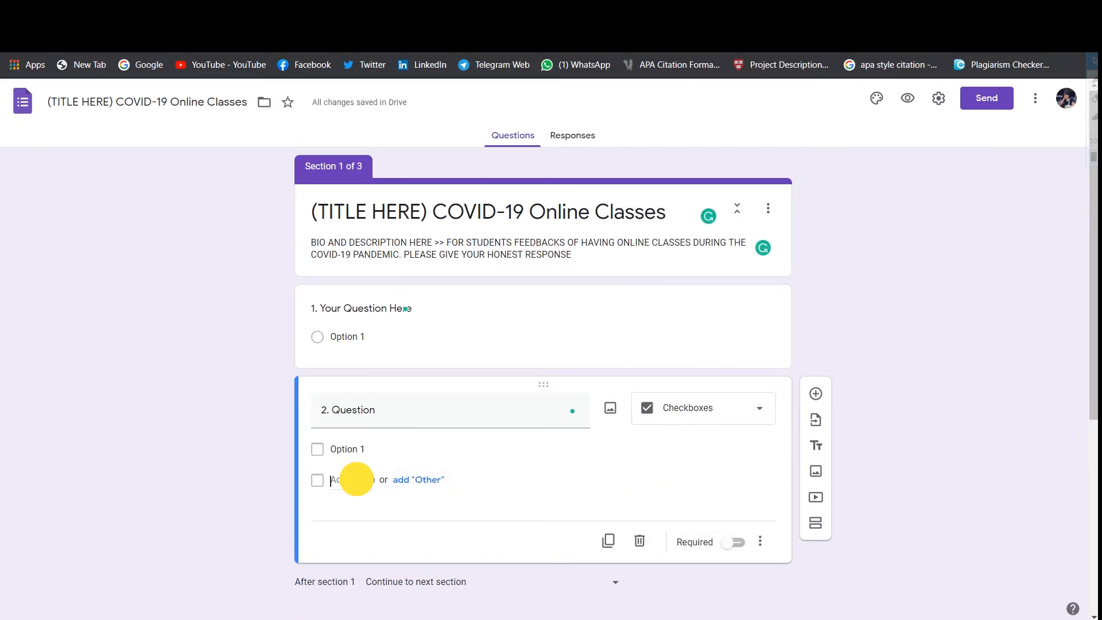
key("Return")
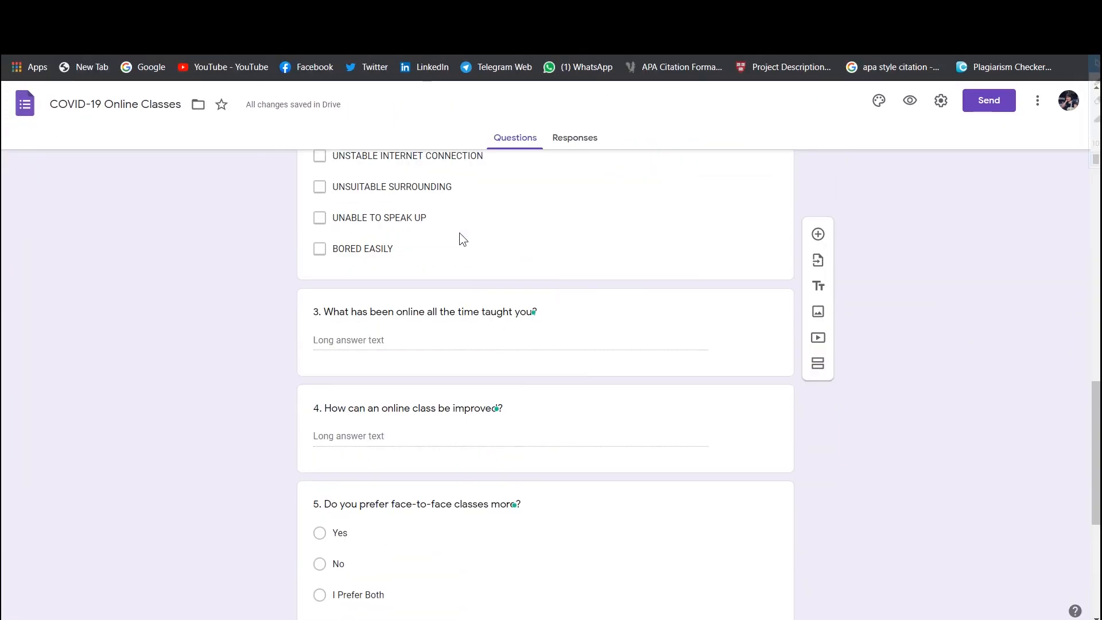
Preview the finished COVID-19 Online Classes form and try to continue to its next page without answering the required questions.
scroll(459, 233, "up", 20)
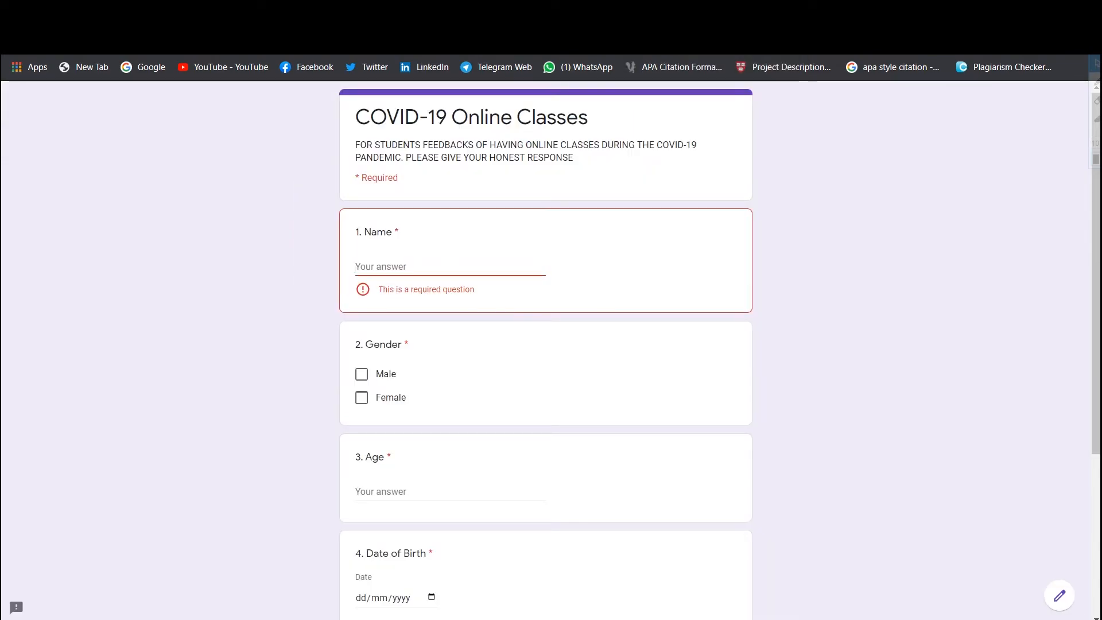
scroll(537, 235, "down", 4)
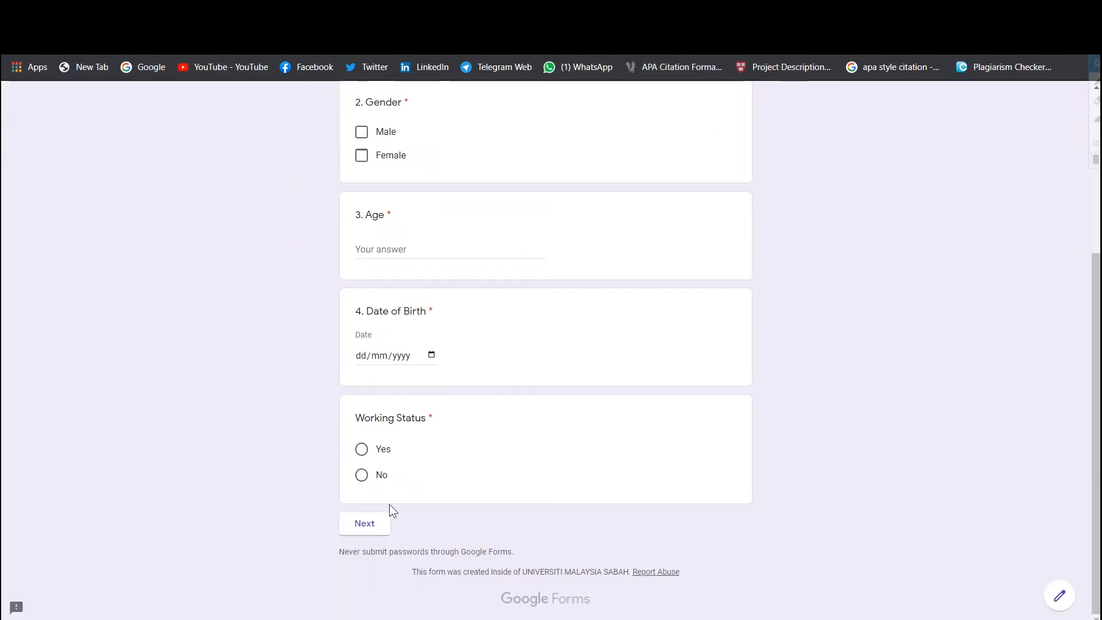
left_click(376, 523)
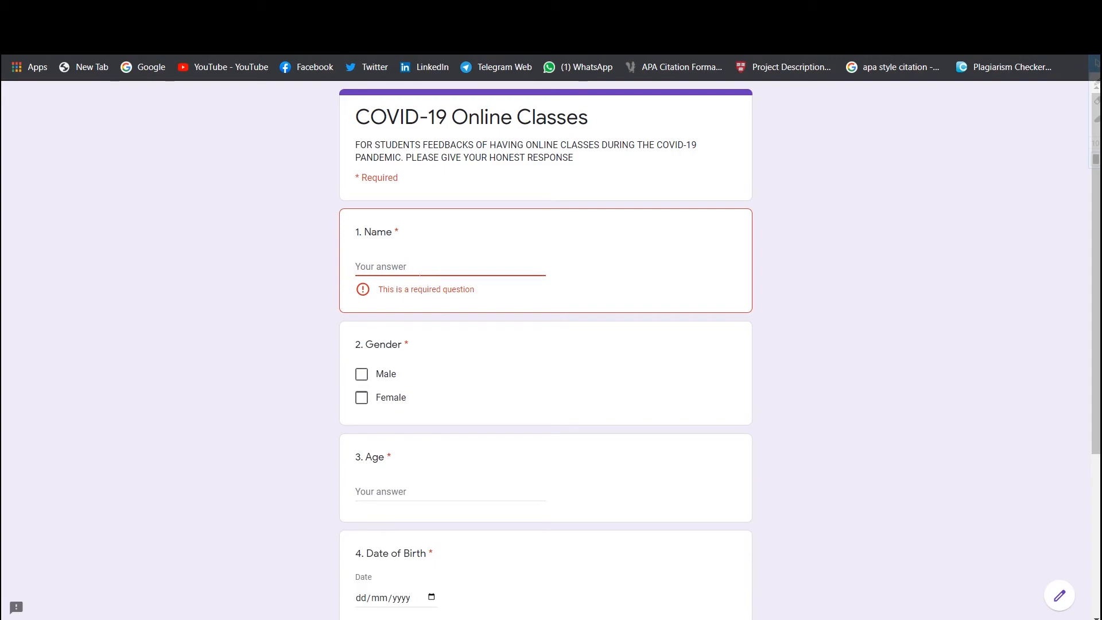
scroll(511, 94, "down", 1)
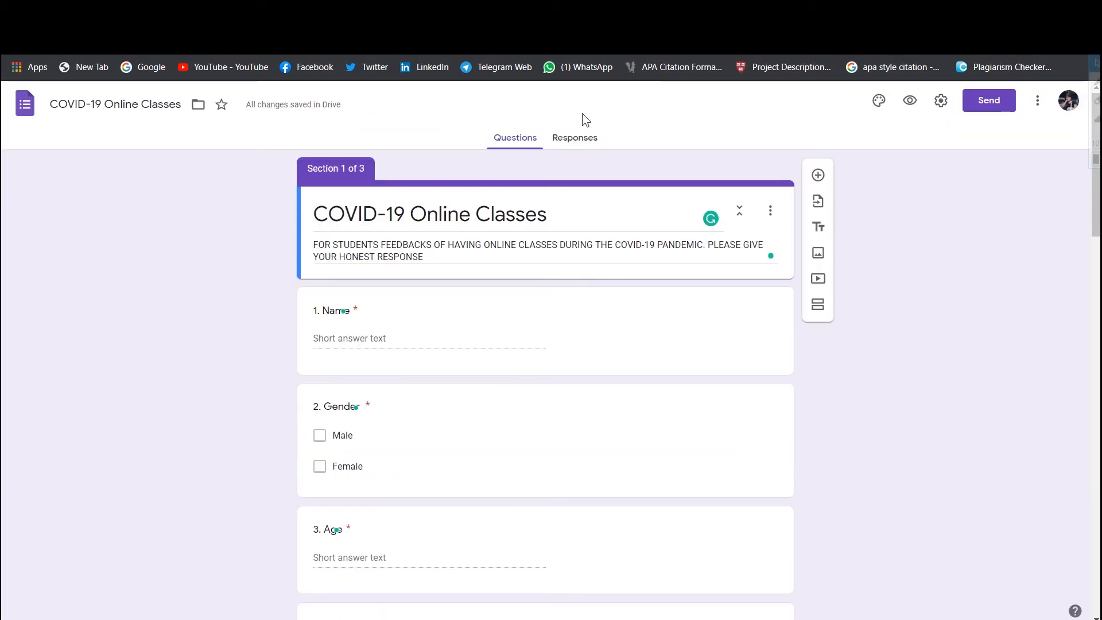
Open the responses of the COVID-19 Online Classes form and review the summary from the Name question through SECTION C.
left_click(568, 143)
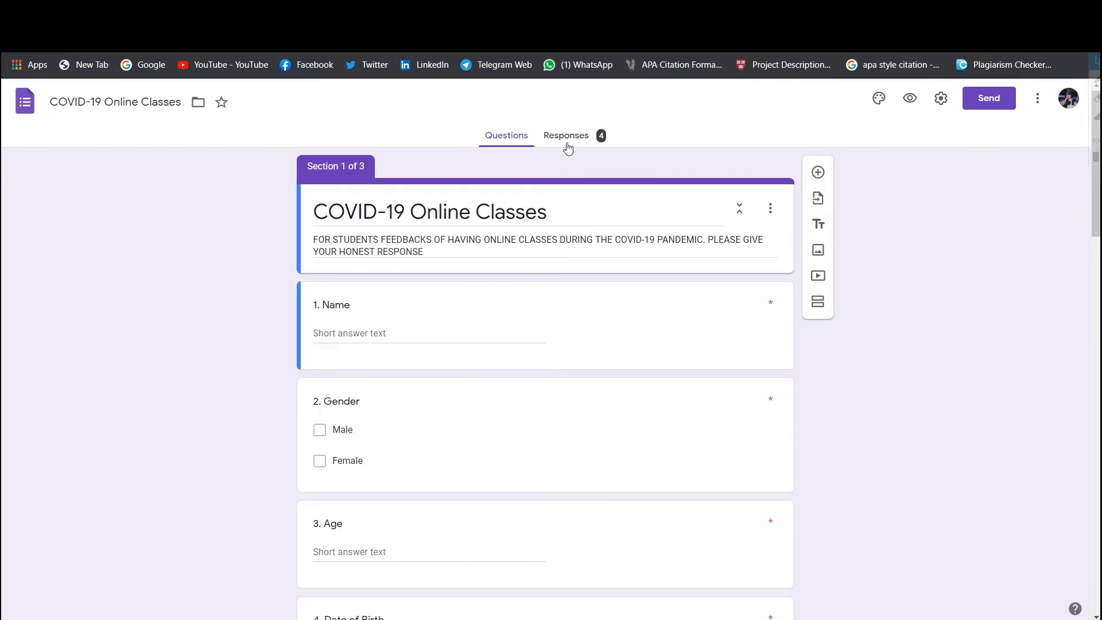
left_click(568, 149)
scroll(548, 230, "down", 10)
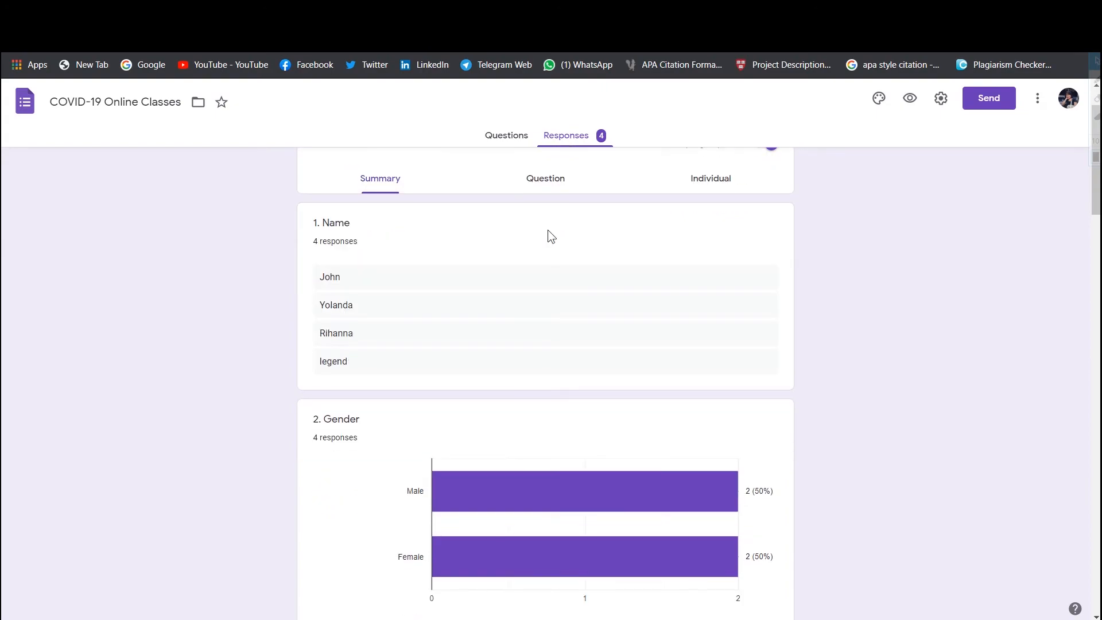
scroll(549, 231, "down", 15)
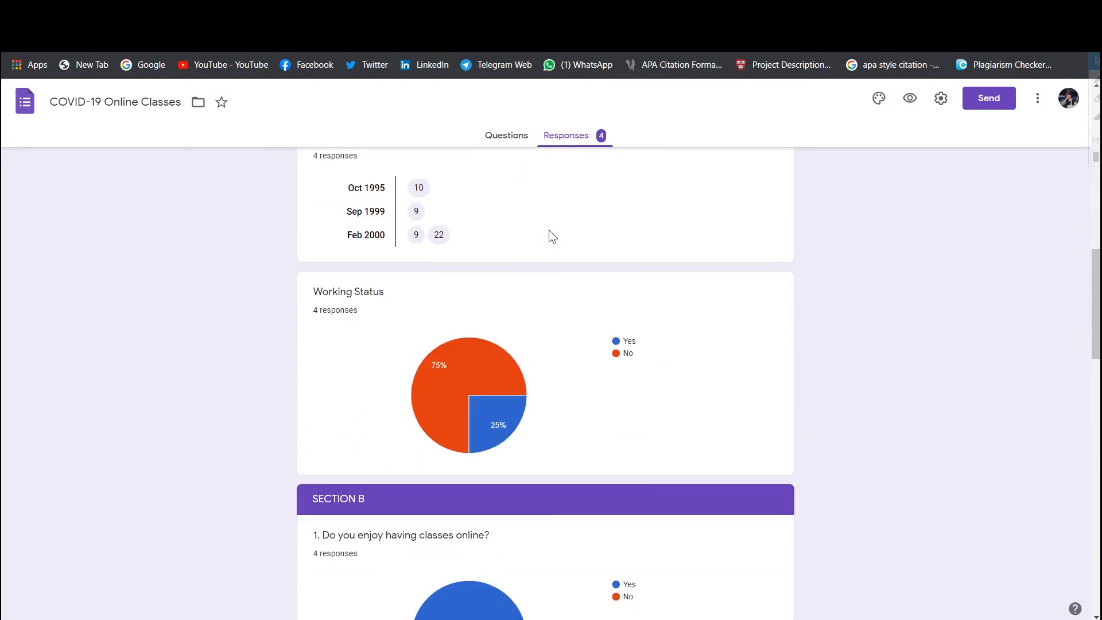
scroll(549, 230, "down", 8)
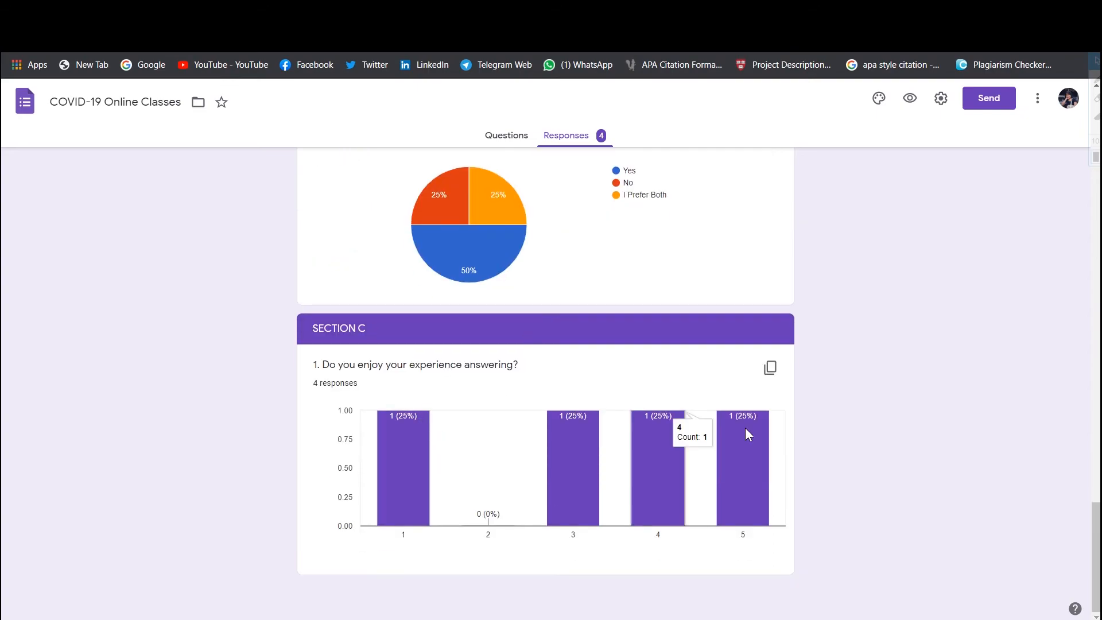
scroll(450, 379, "up", 3)
scroll(469, 407, "up", 20)
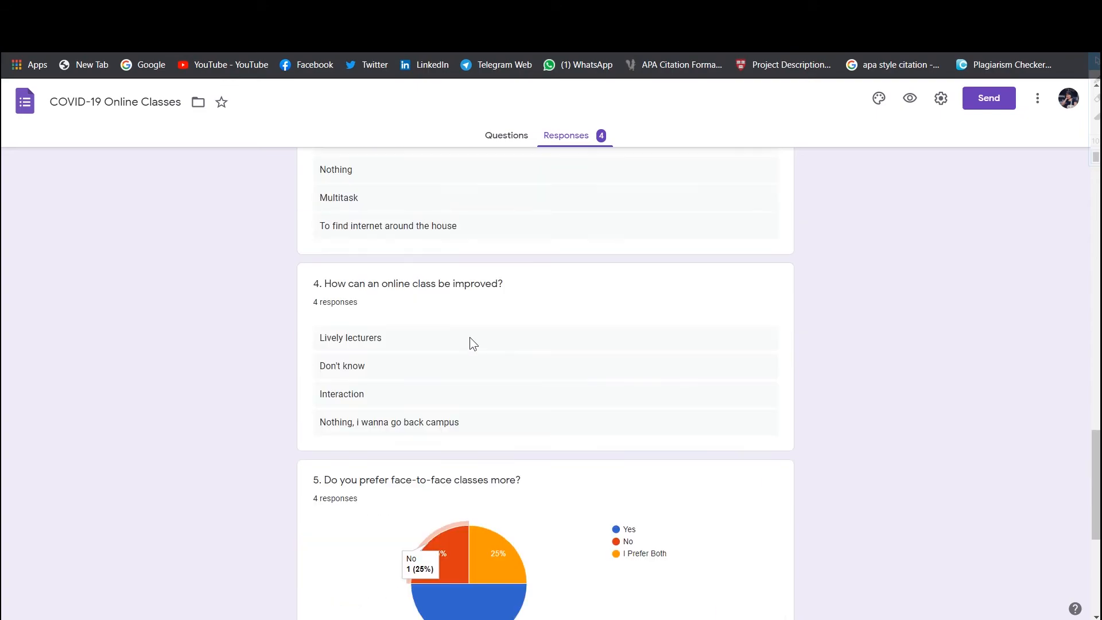
scroll(585, 175, "up", 5)
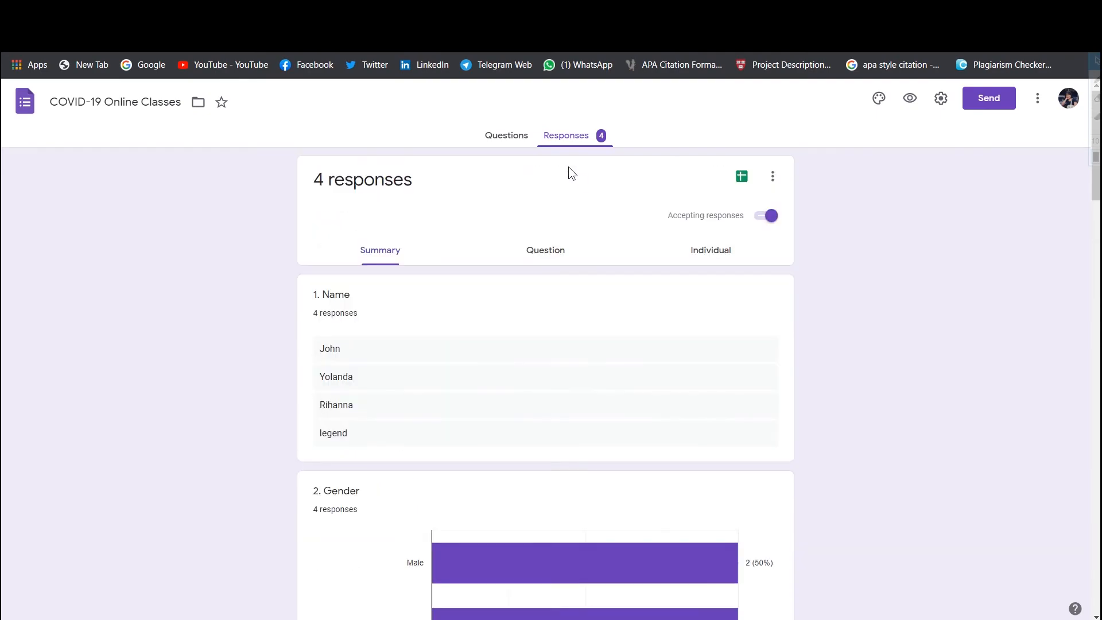
View the individual responses, read through the first submission, and page forward to the third and back to the first.
left_click(706, 249)
scroll(581, 319, "down", 10)
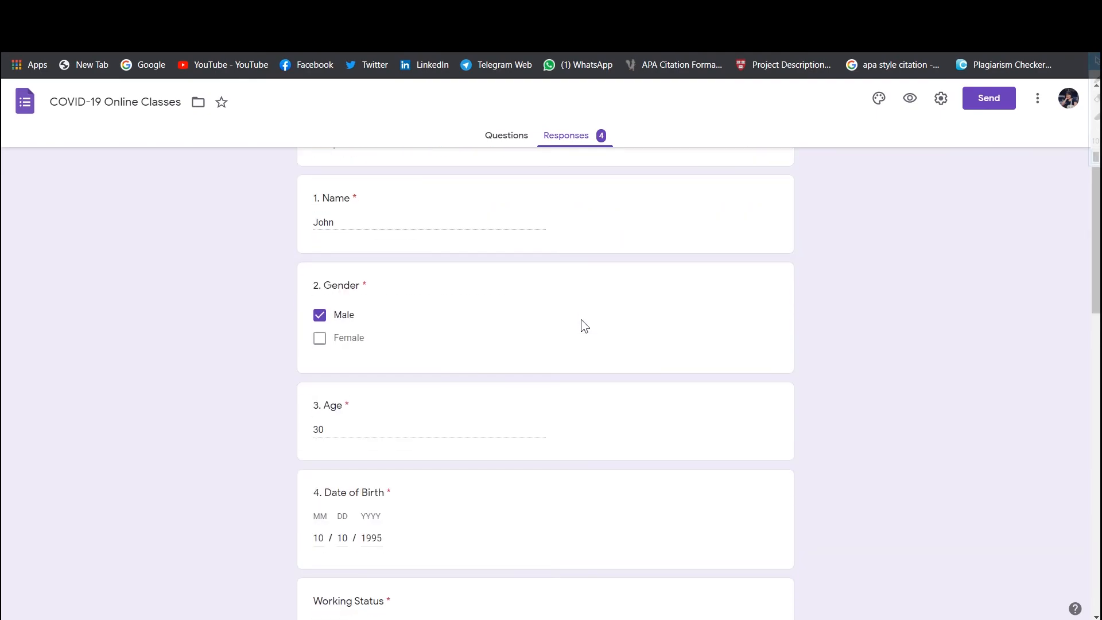
scroll(458, 376, "down", 15)
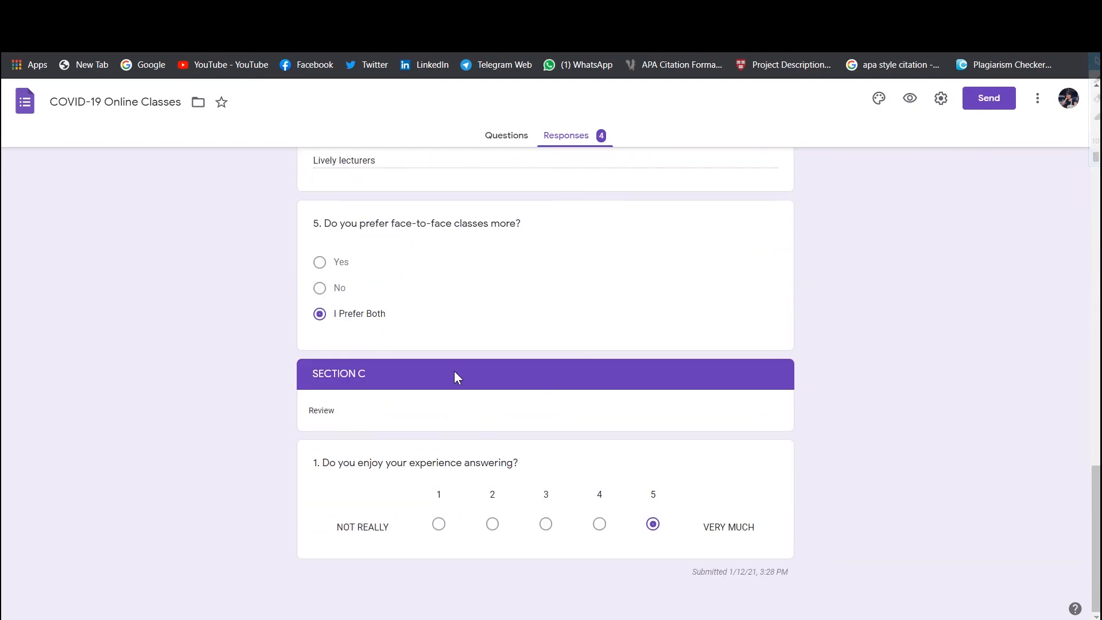
scroll(454, 371, "up", 20)
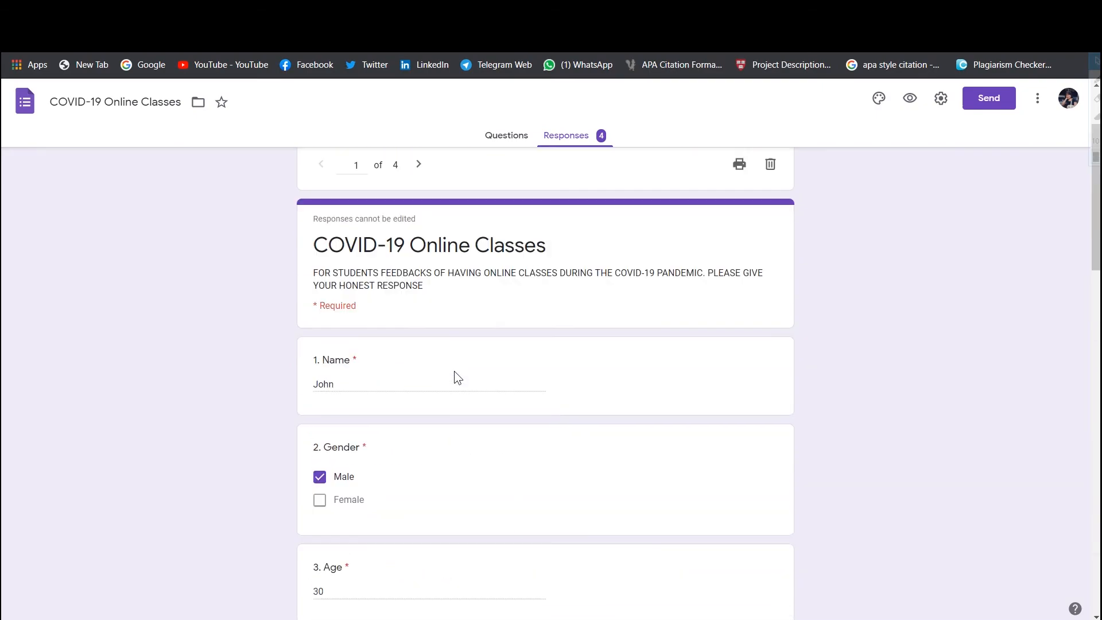
left_click(417, 290)
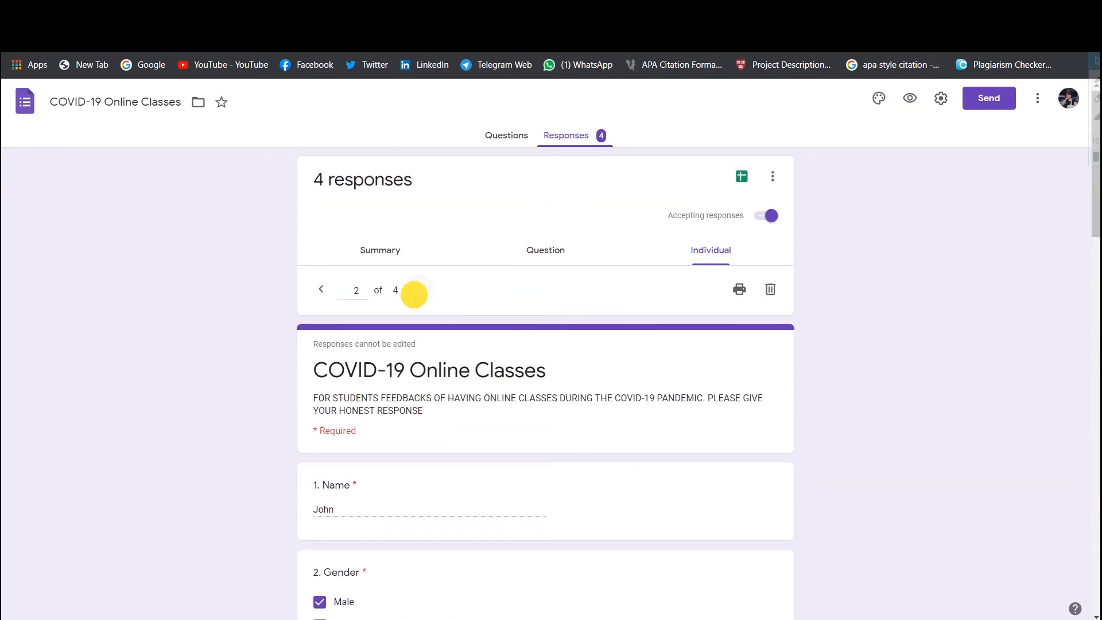
left_click(414, 294)
left_click(324, 296)
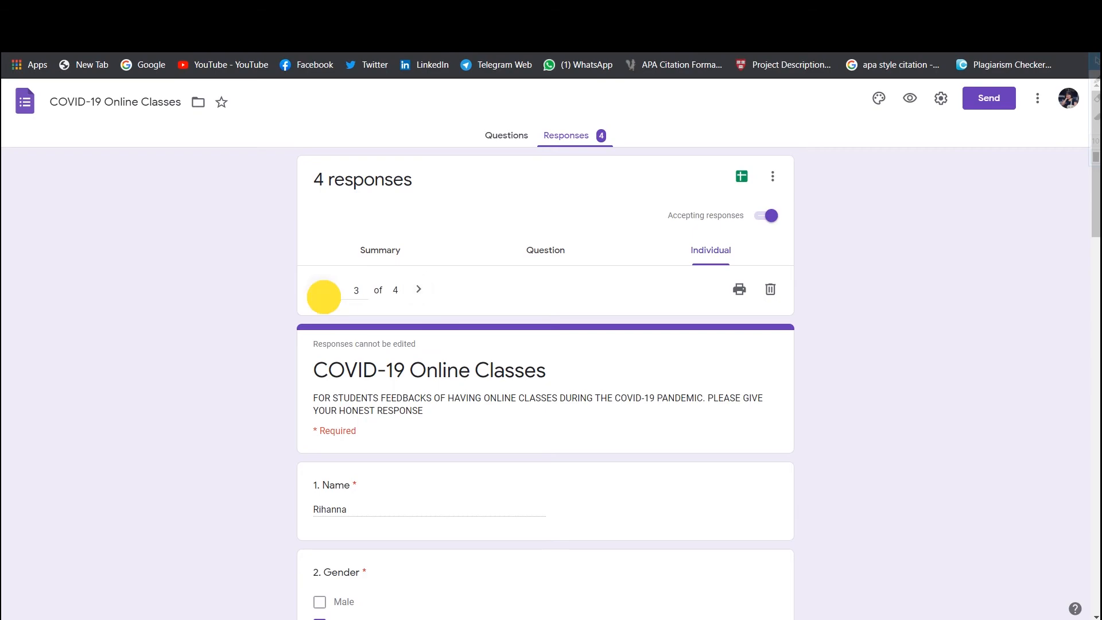
left_click(322, 293)
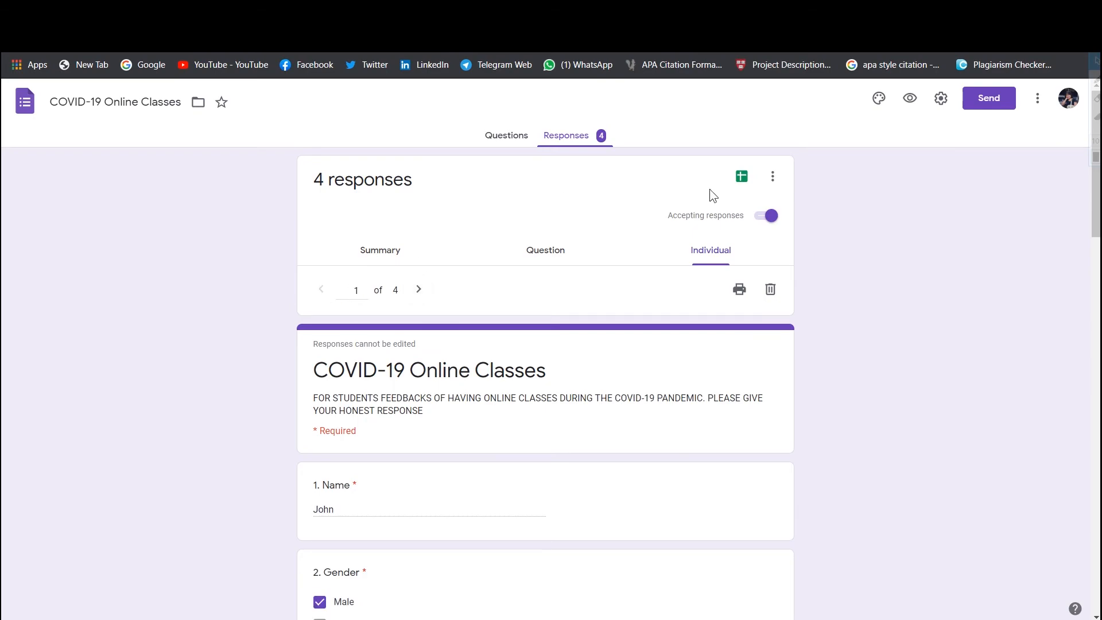
Stop the form from accepting responses and return to its questions.
left_click(765, 216)
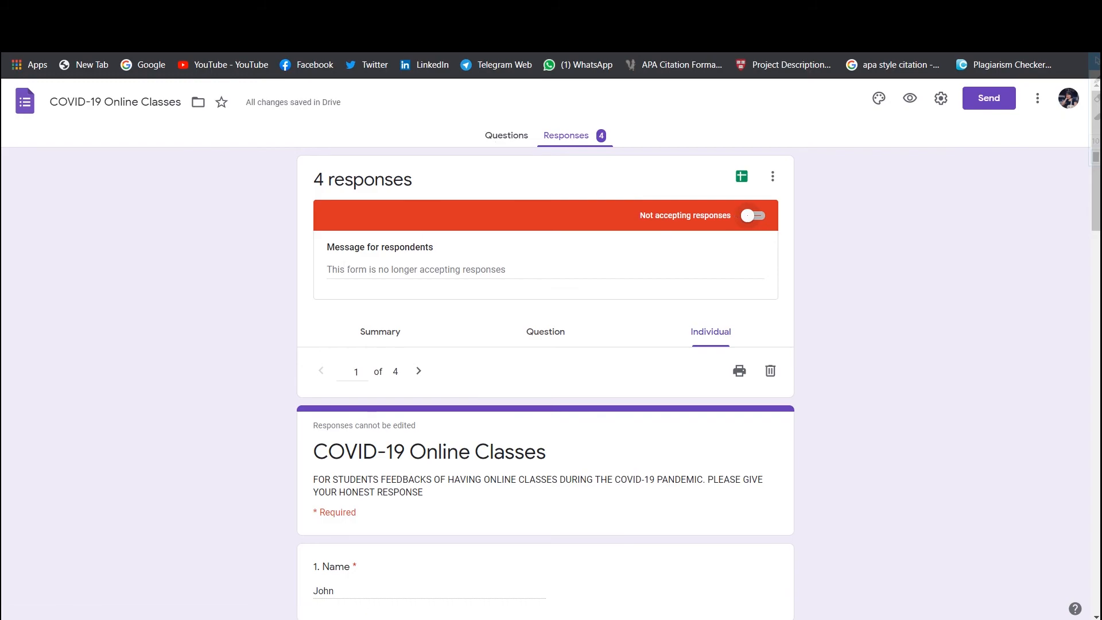
left_click(335, 271)
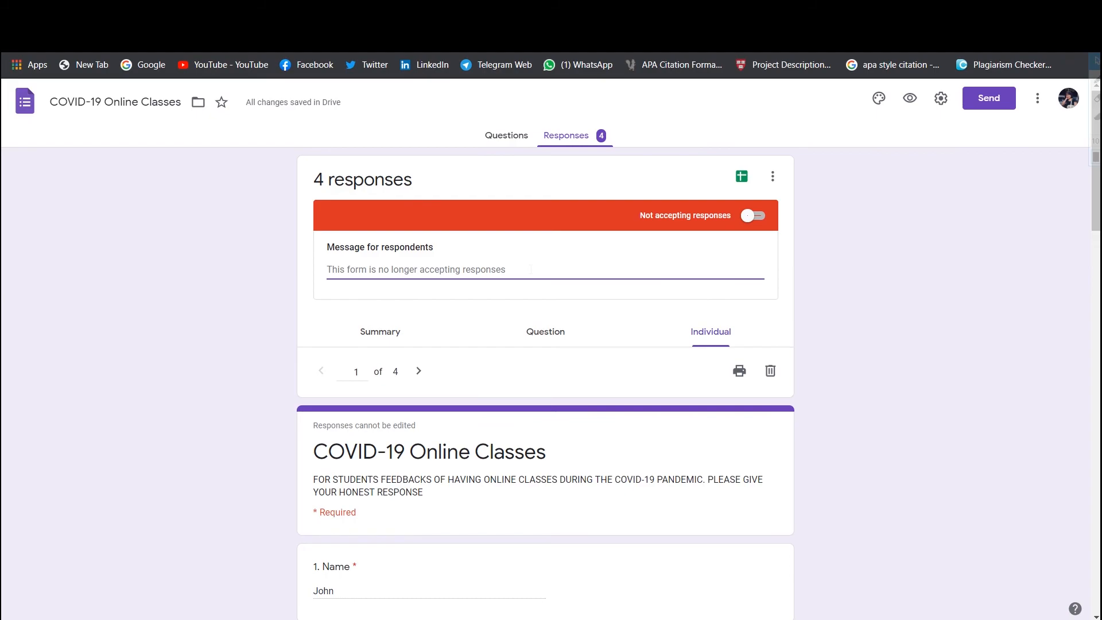
left_click(514, 142)
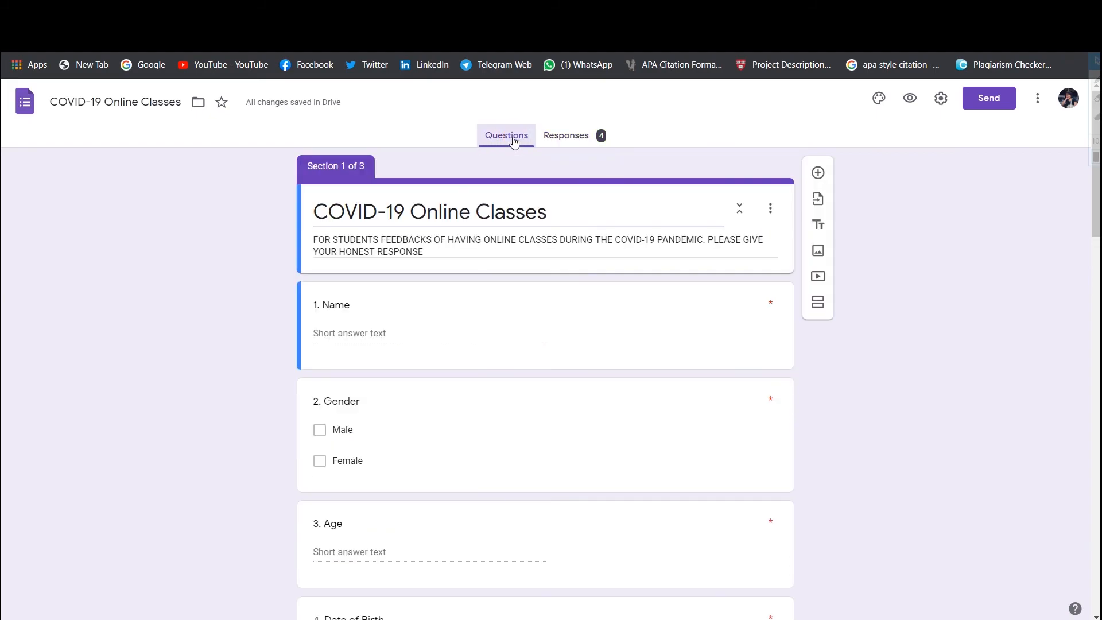
Switch to the respondent view of the form and look over its first page, from the title to Working Status.
key("ctrl+Tab")
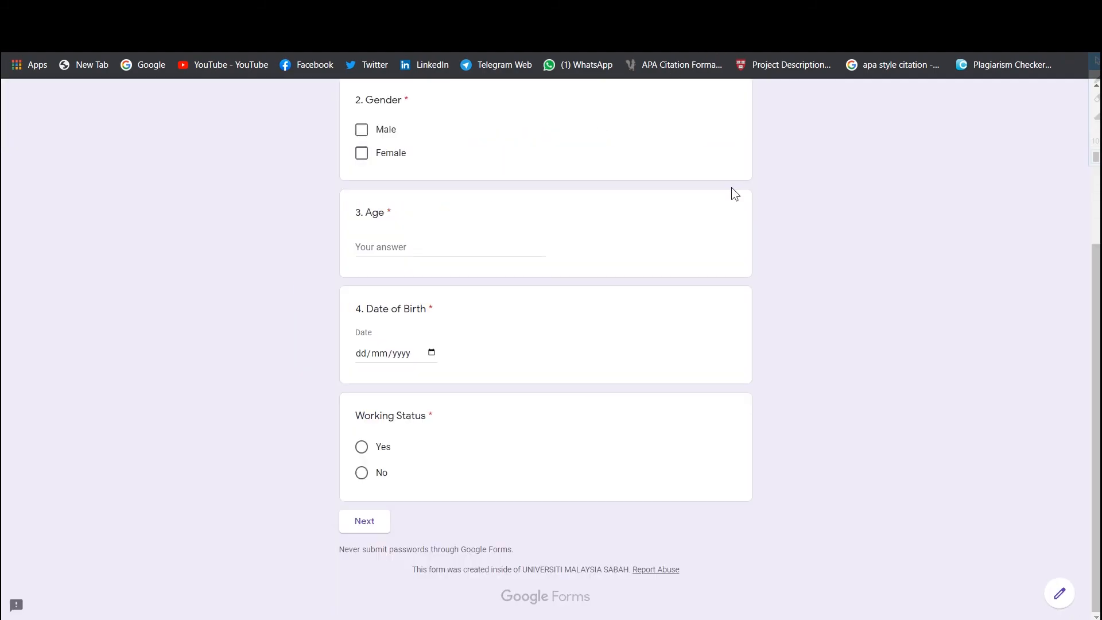
scroll(731, 187, "up", 4)
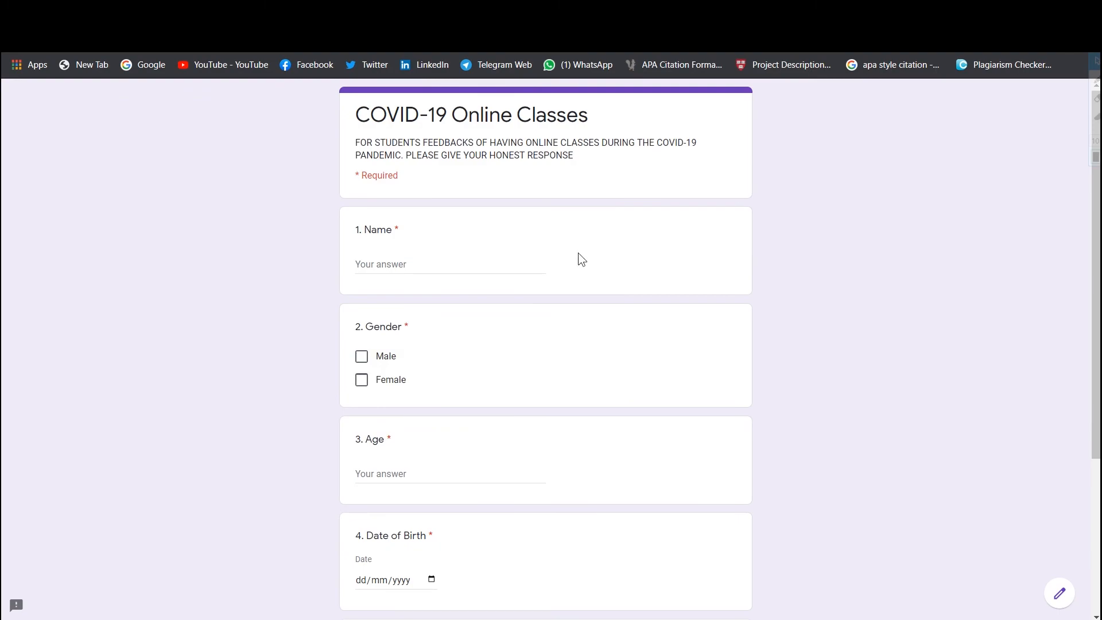
scroll(418, 450, "down", 4)
scroll(504, 164, "up", 4)
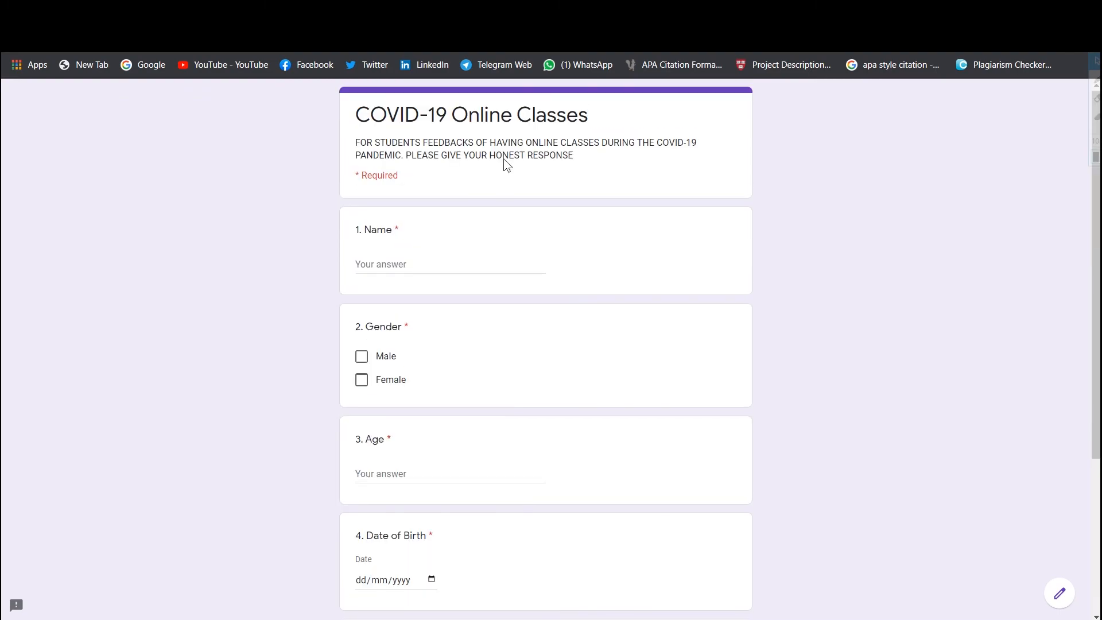